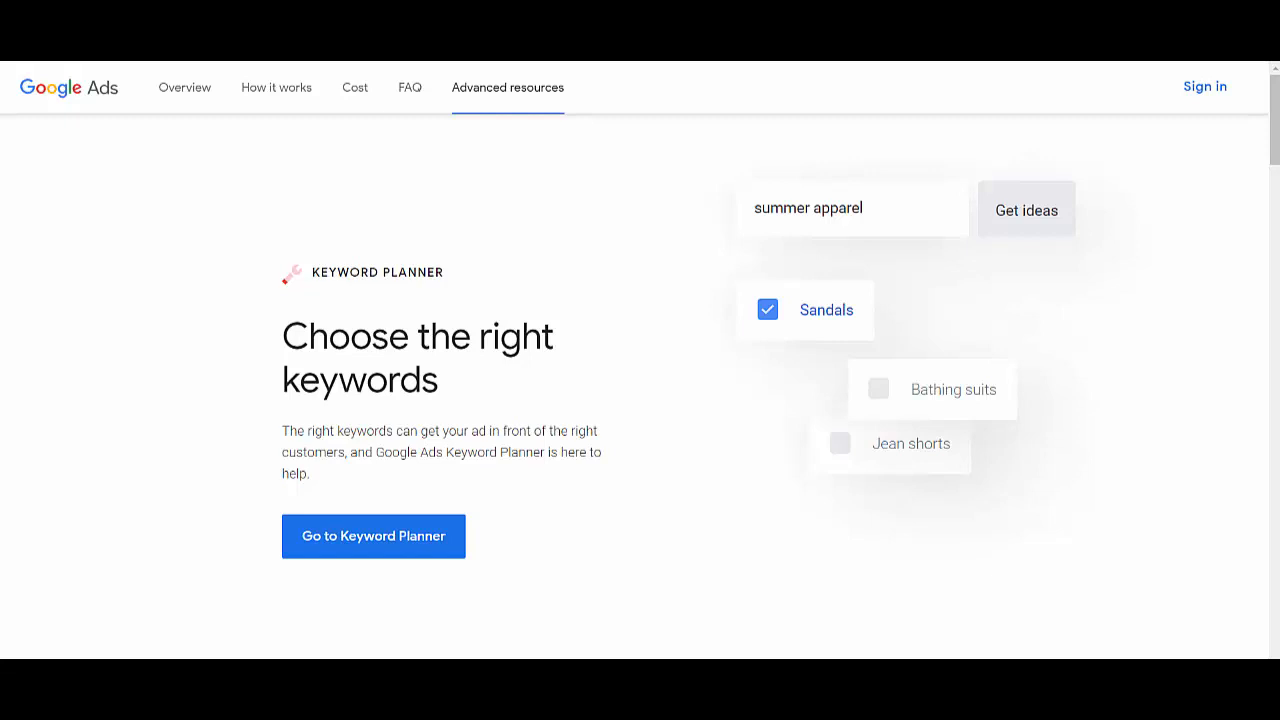
Search the web for "keyword planner" in a new browser tab.
{"action": "key", "text": "ctrl+t"}
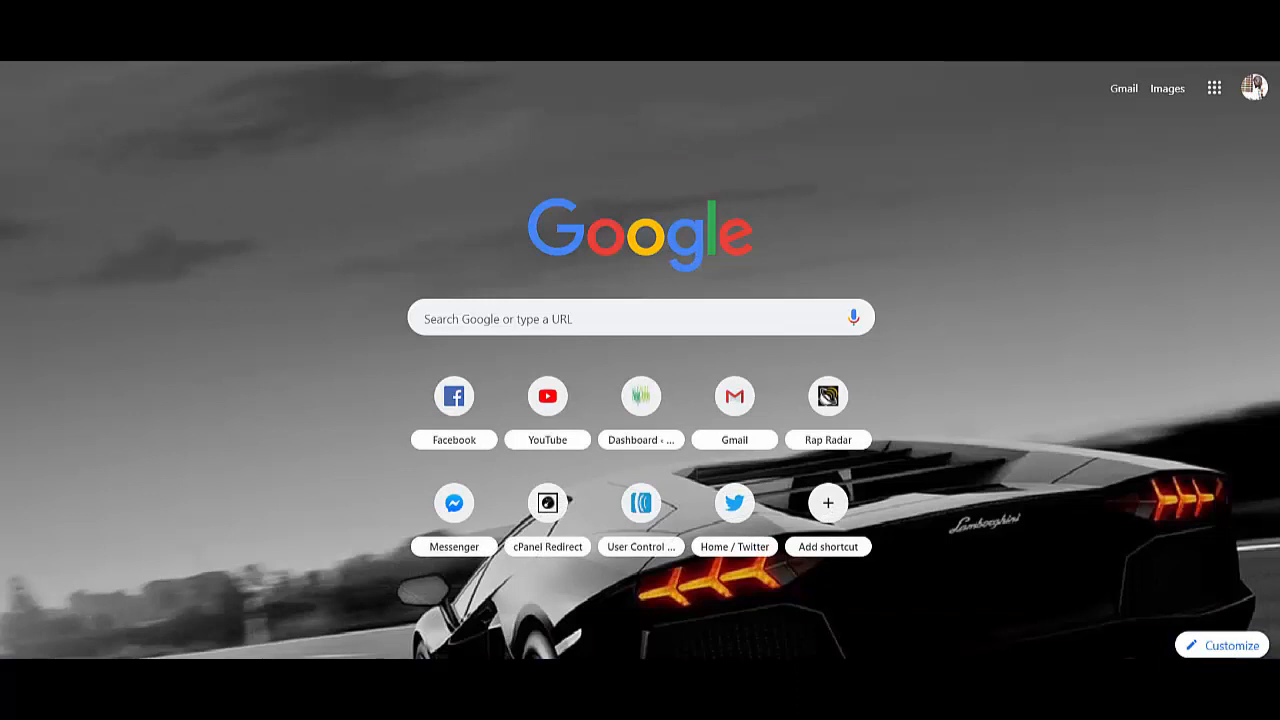
{"action": "type", "text": "keyword"}
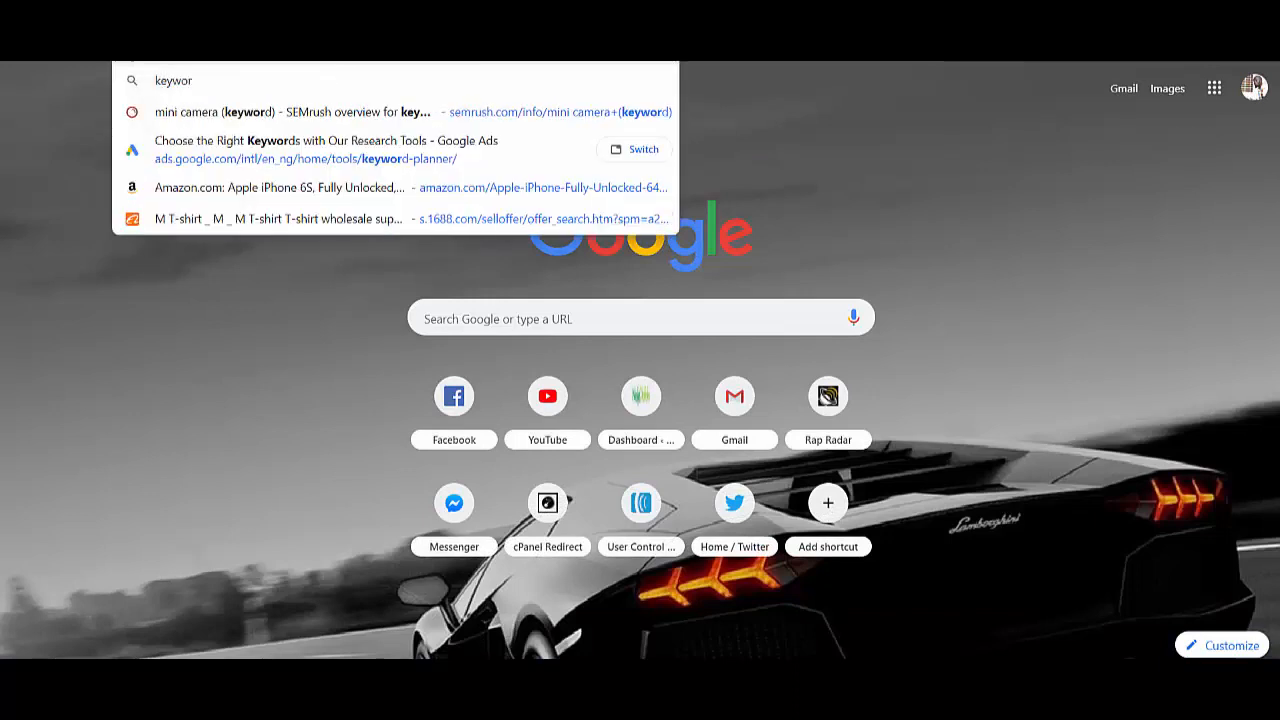
{"action": "type", "text": " planner"}
{"action": "key", "text": "Return"}
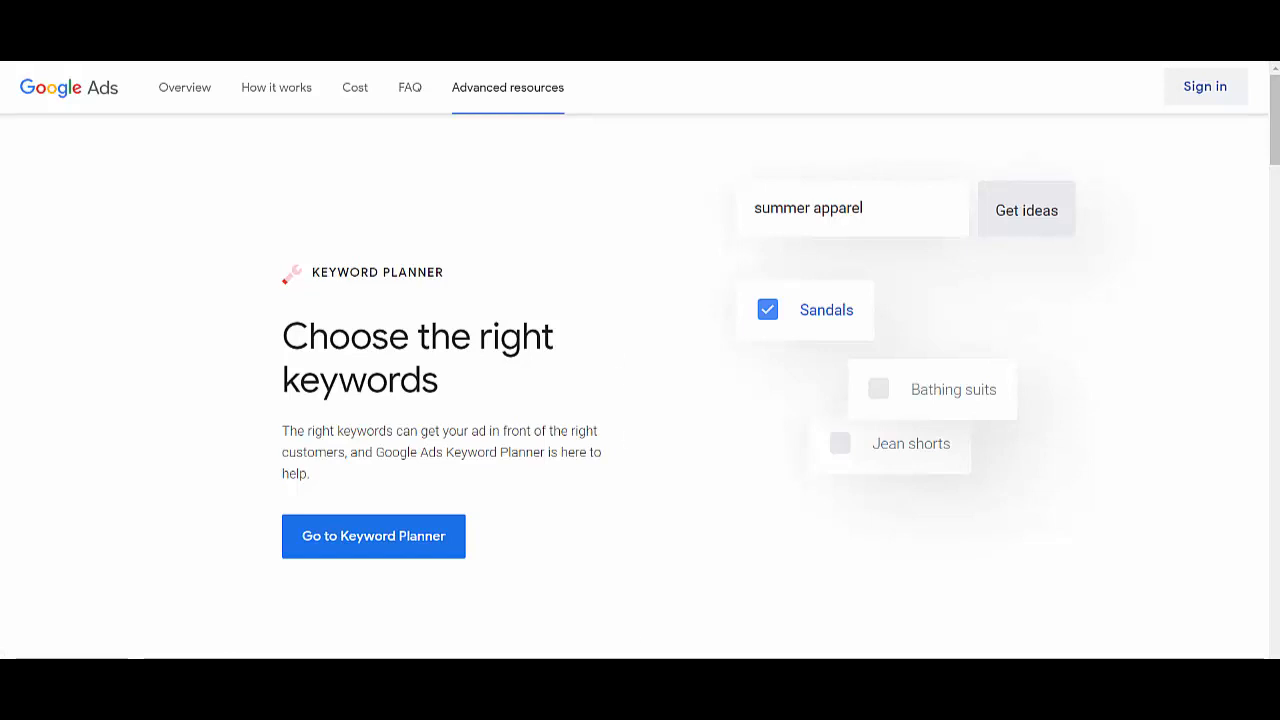
{"action": "mouse_move", "coordinate": [599, 698]}
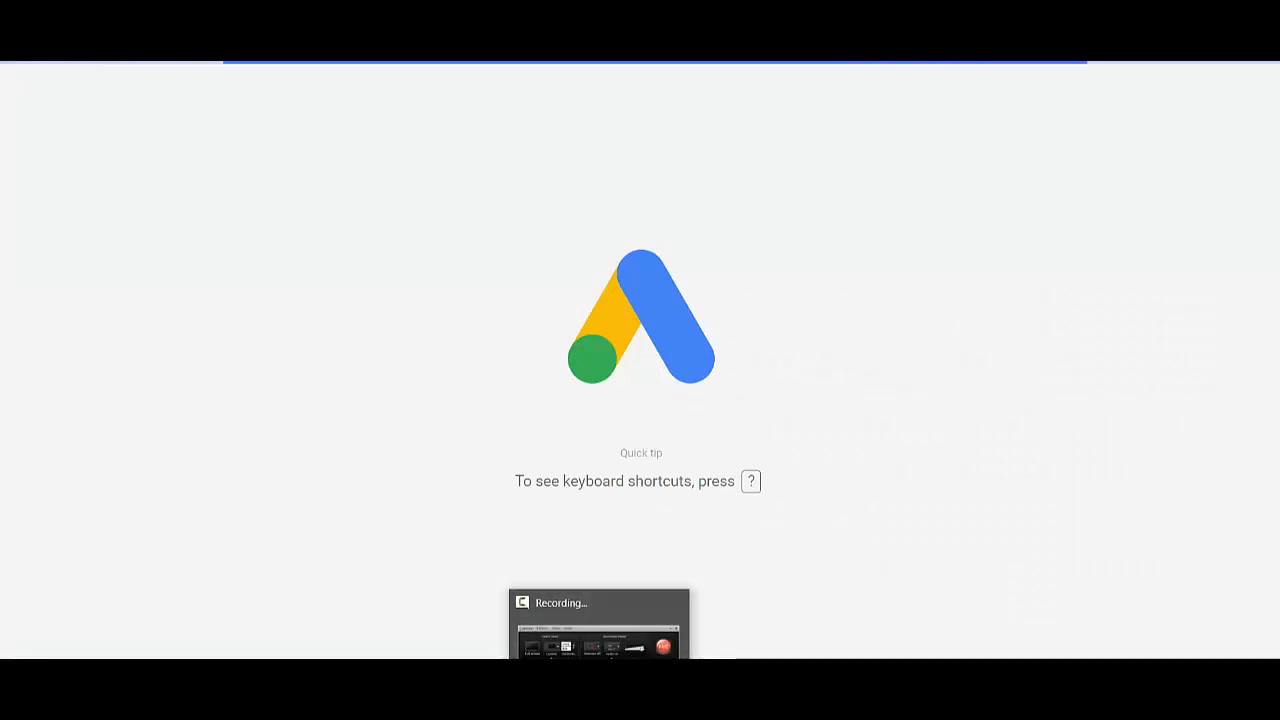
{"action": "left_click", "coordinate": [599, 695]}
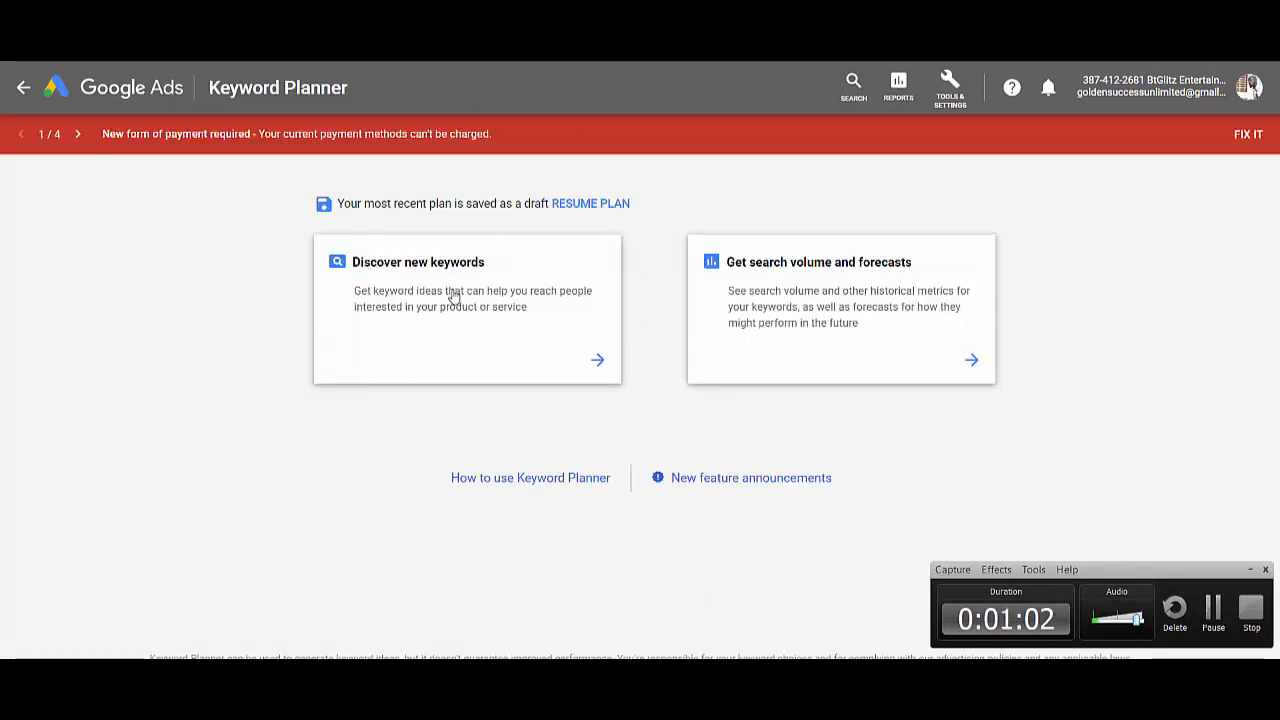
{"action": "left_click", "coordinate": [1250, 571]}
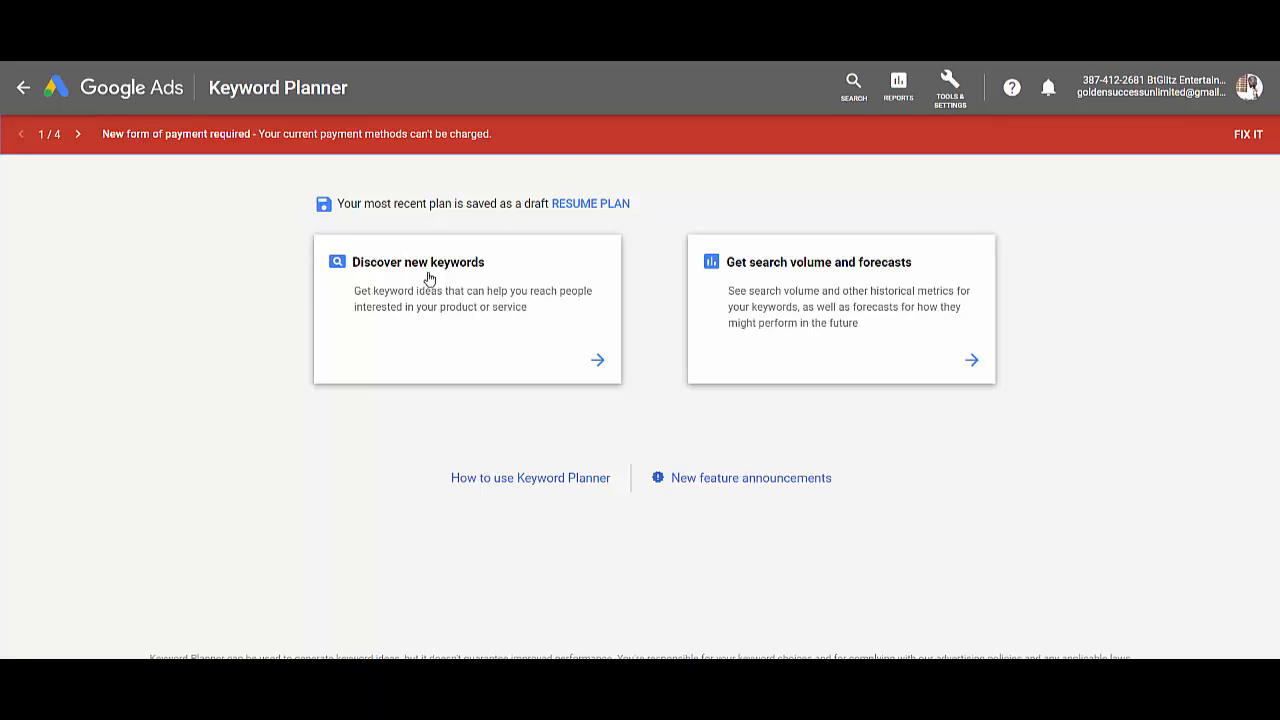
Discover new keywords for "lingerie", checking the word's spelling in a separate browser tab before getting the ideas.
{"action": "left_click", "coordinate": [428, 277]}
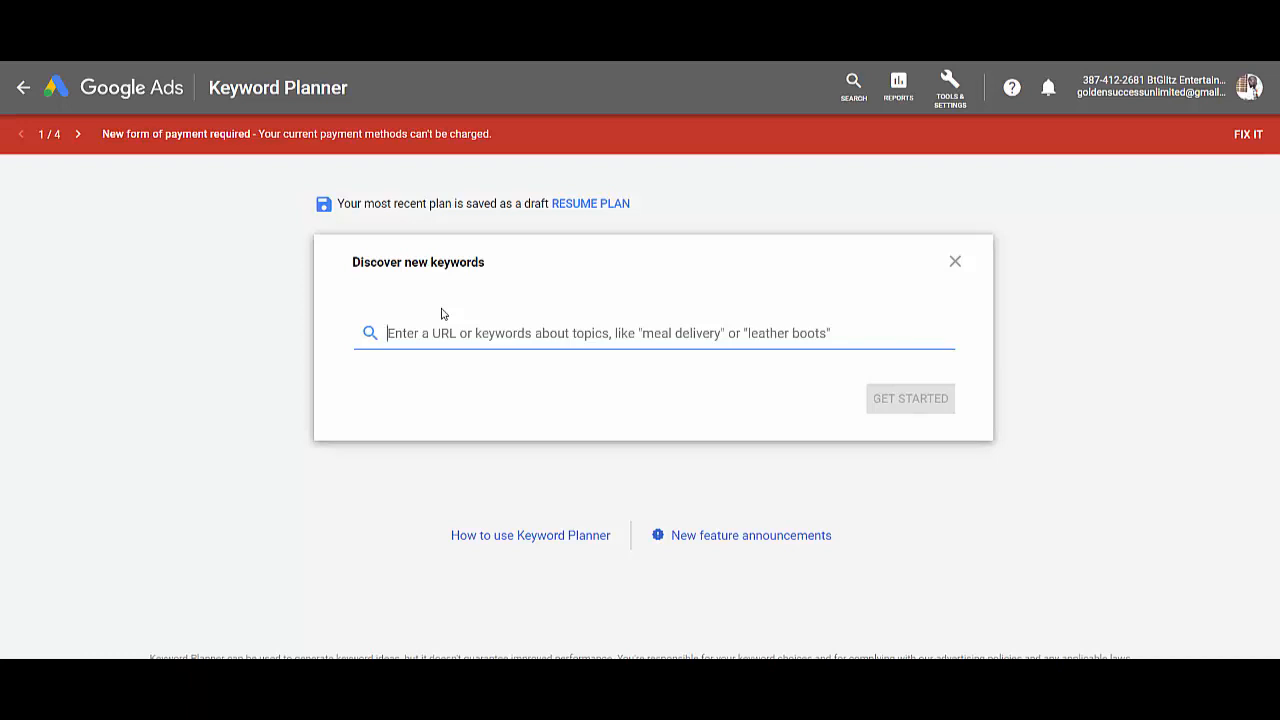
{"action": "type", "text": "lingeria"}
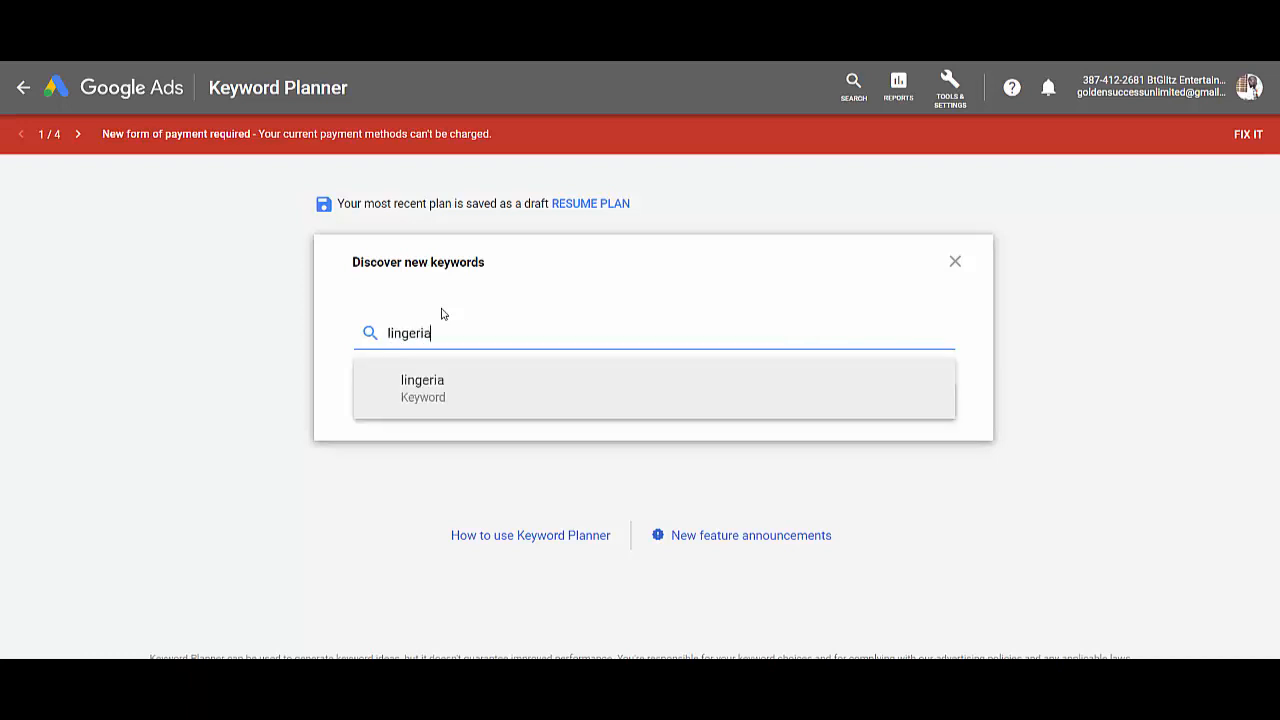
{"action": "key", "text": "BackSpace"}
{"action": "type", "text": "e"}
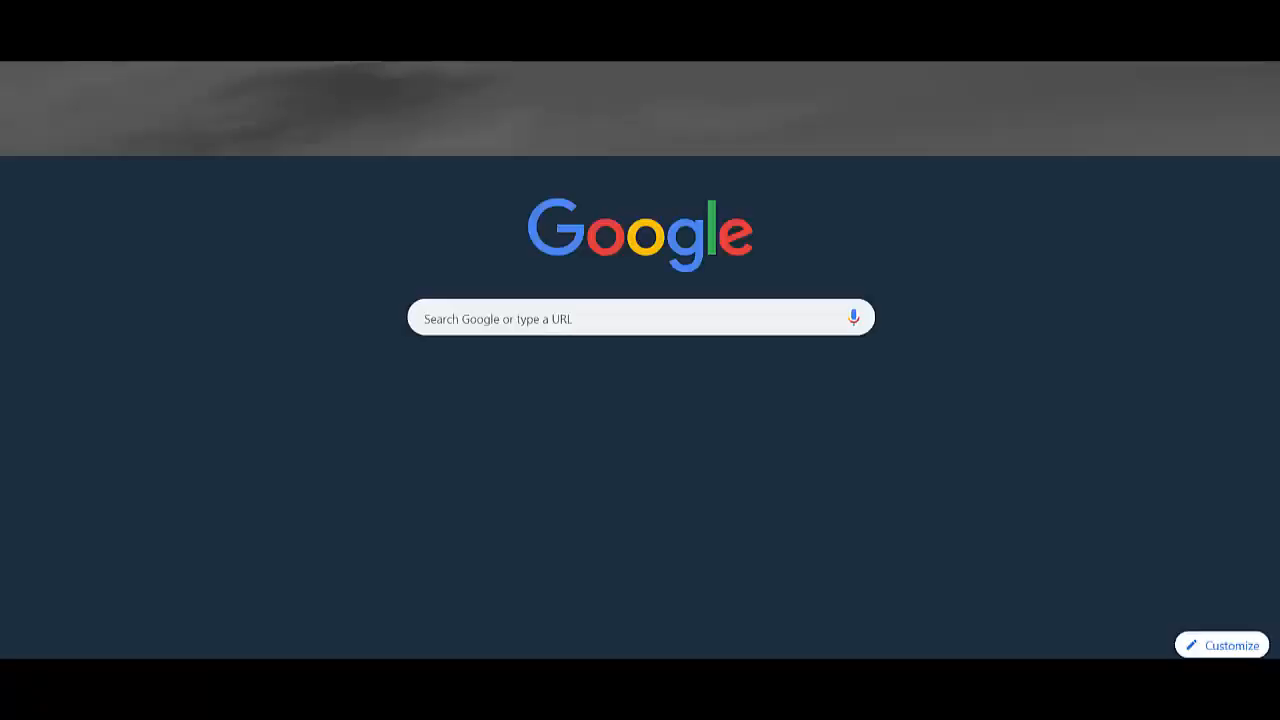
{"action": "type", "text": "li"}
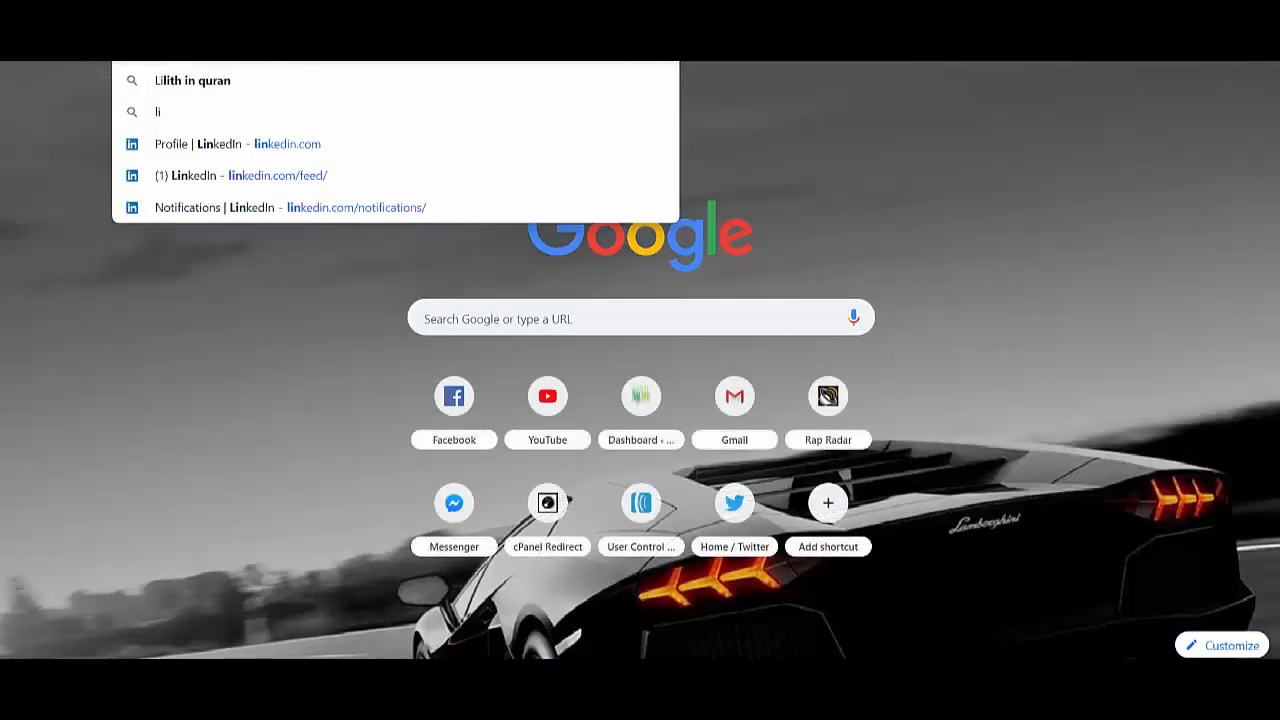
{"action": "type", "text": "ngerie"}
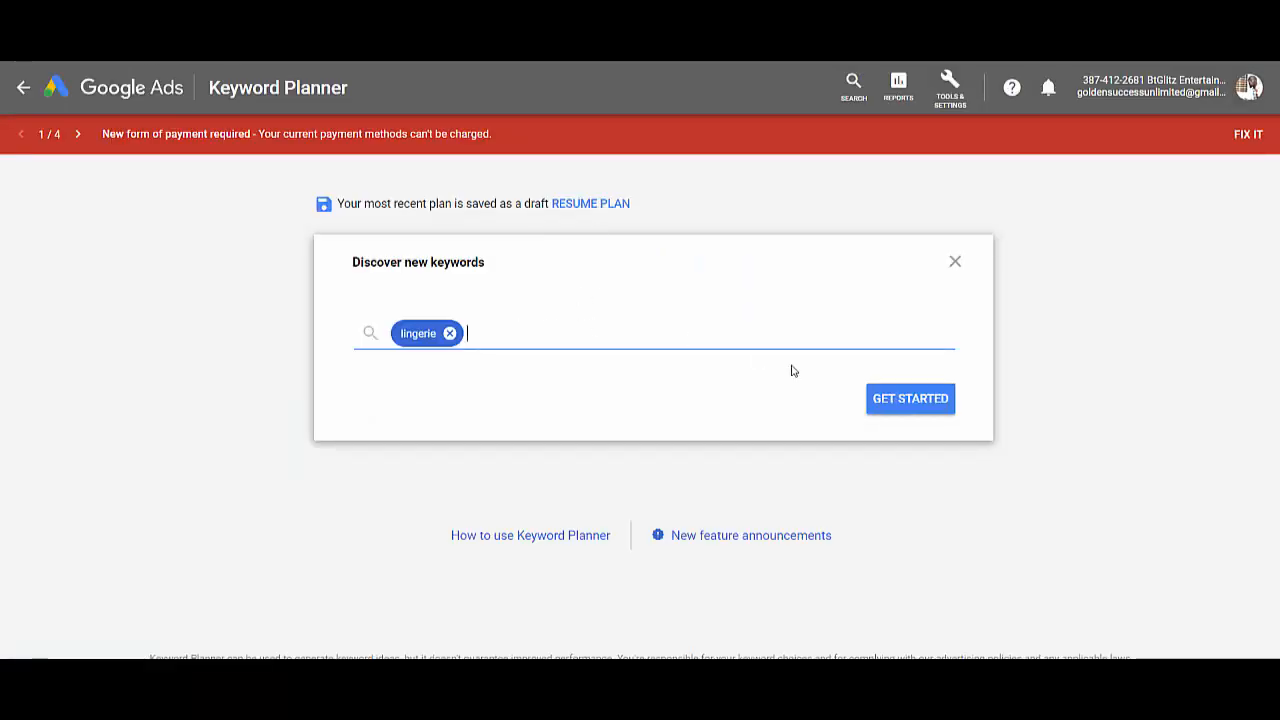
{"action": "left_click", "coordinate": [923, 400]}
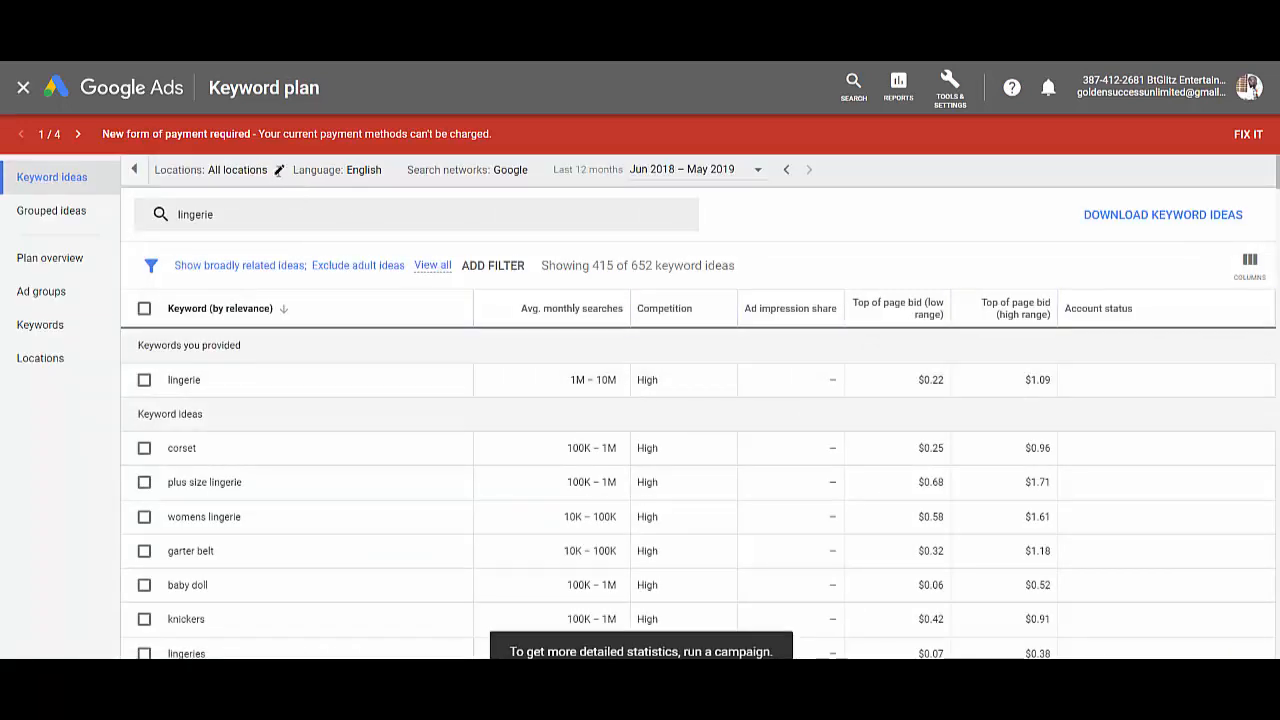
Target the keyword plan to the country Nigeria and save the location.
{"action": "left_click", "coordinate": [279, 170]}
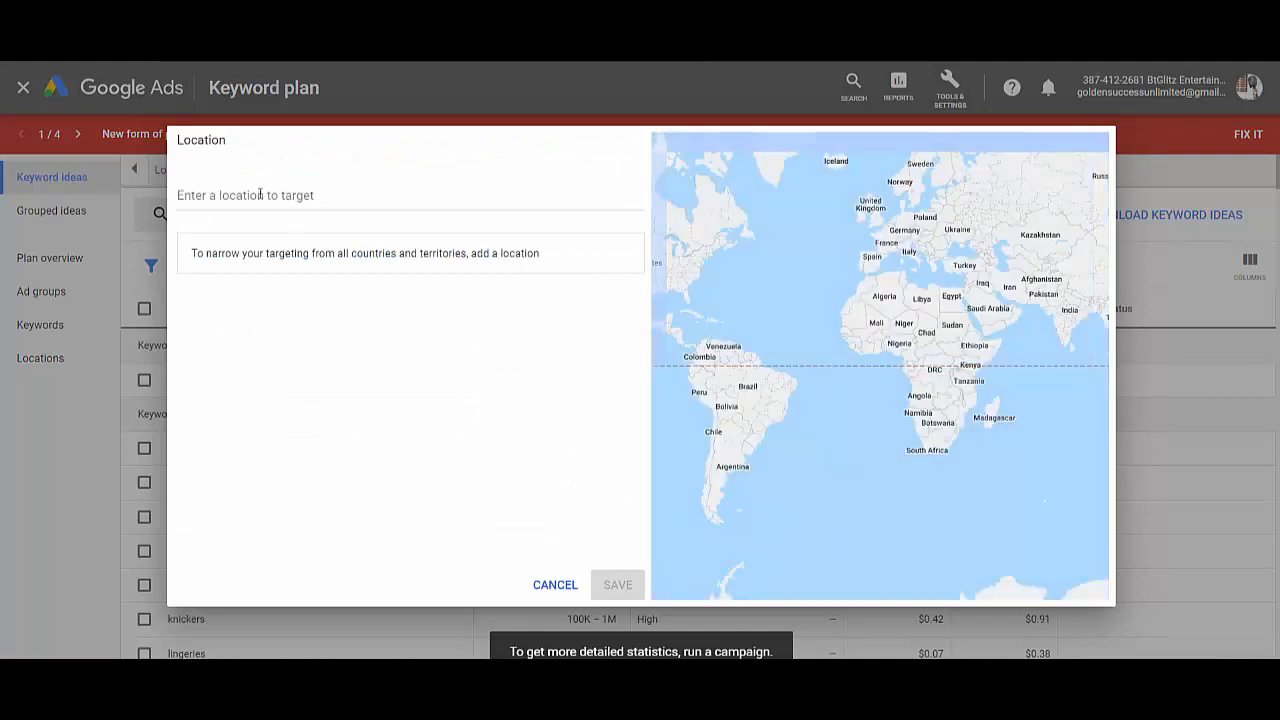
{"action": "left_click", "coordinate": [260, 194]}
{"action": "type", "text": "Niger"}
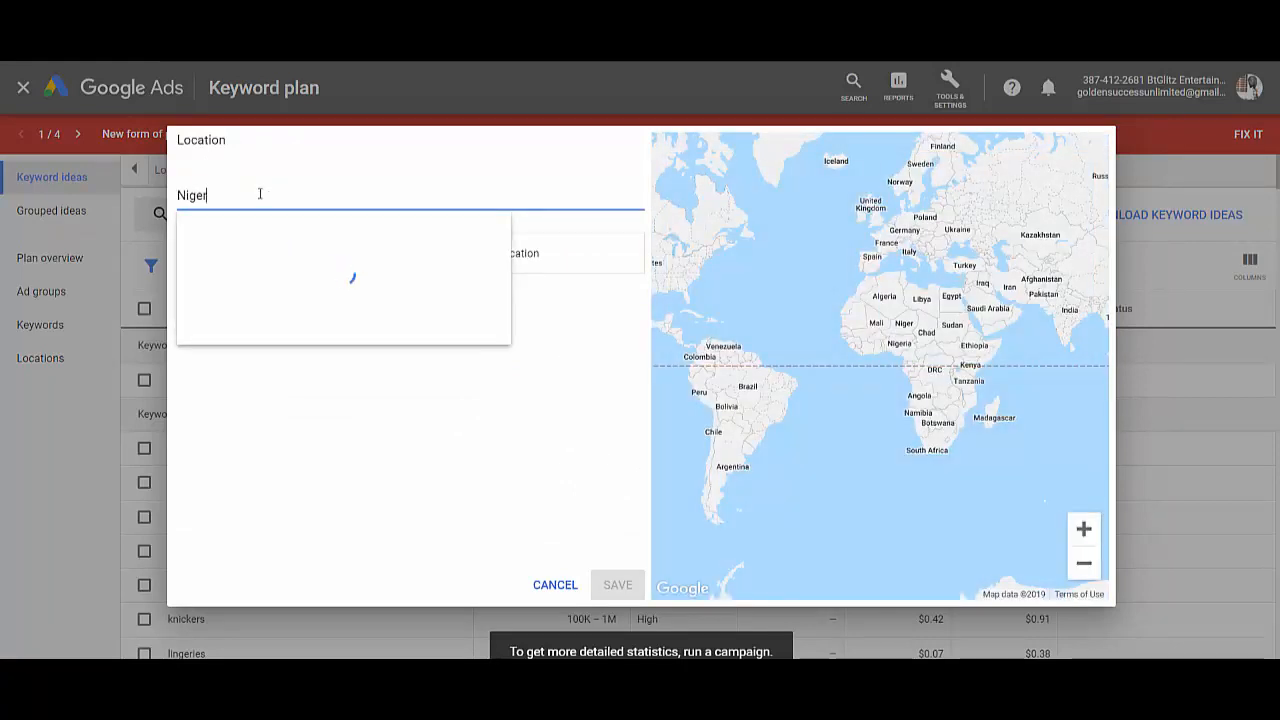
{"action": "type", "text": "ia"}
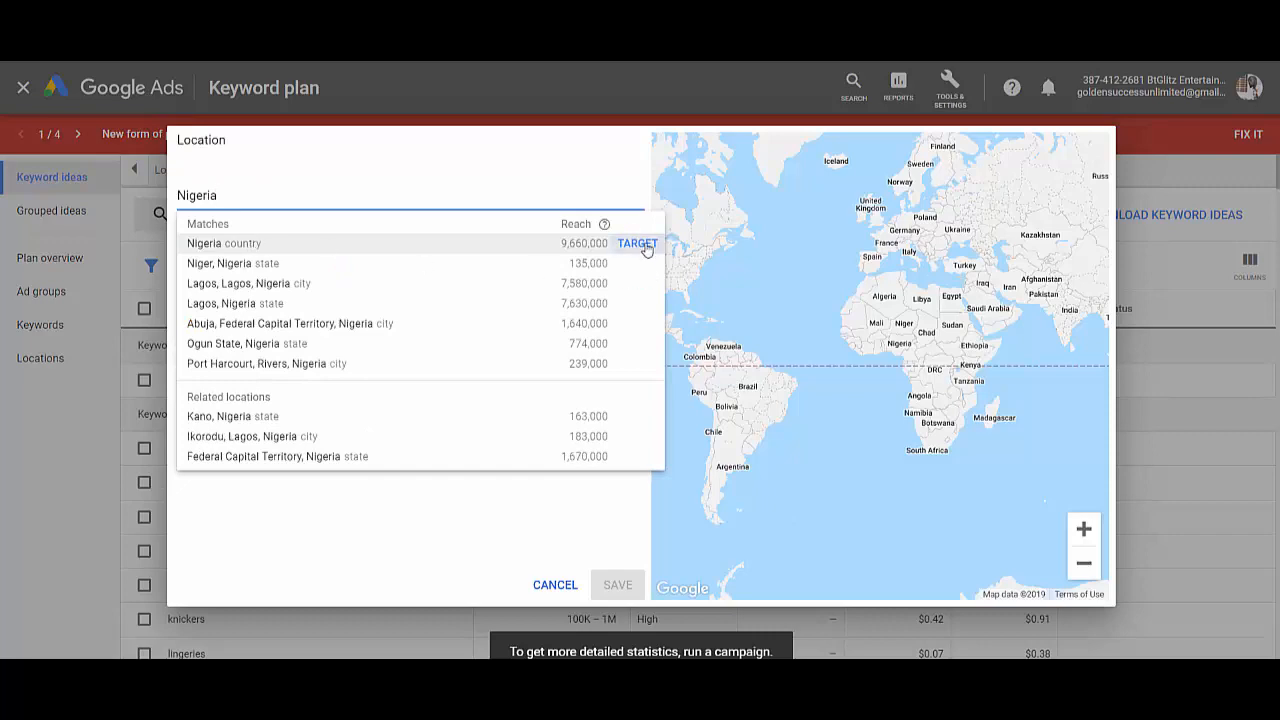
{"action": "left_click", "coordinate": [637, 244]}
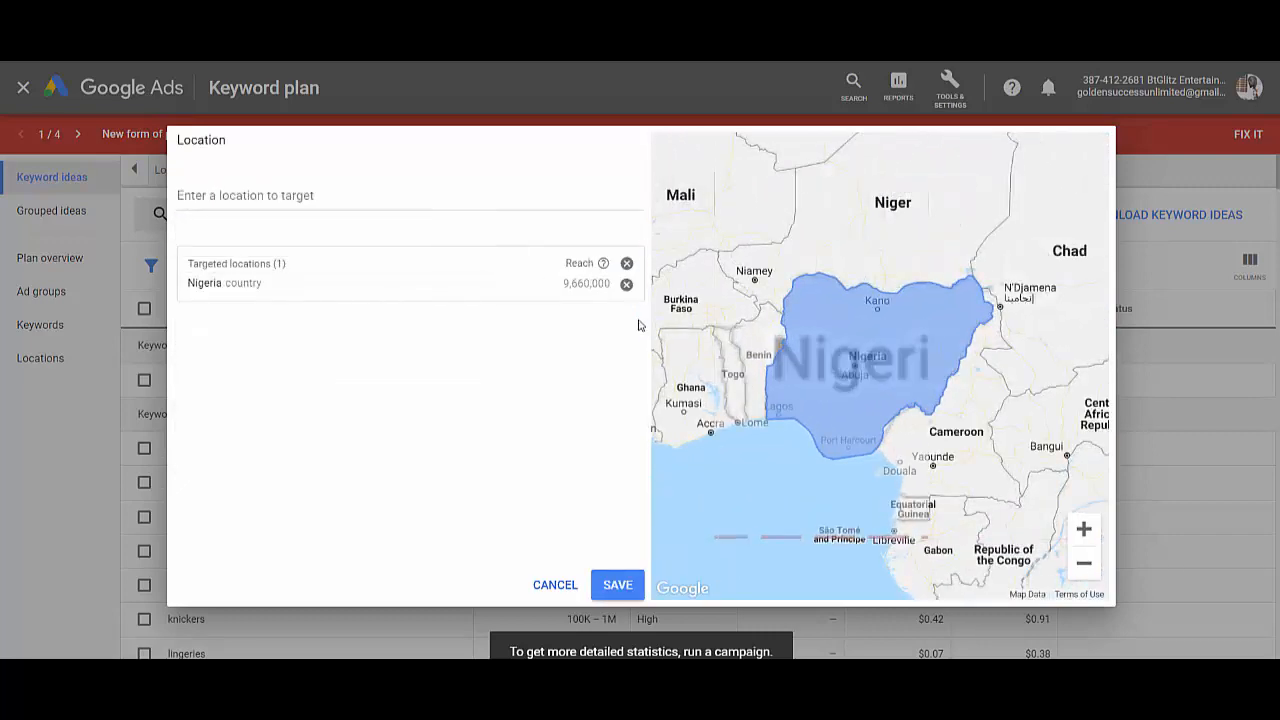
{"action": "left_click", "coordinate": [617, 585]}
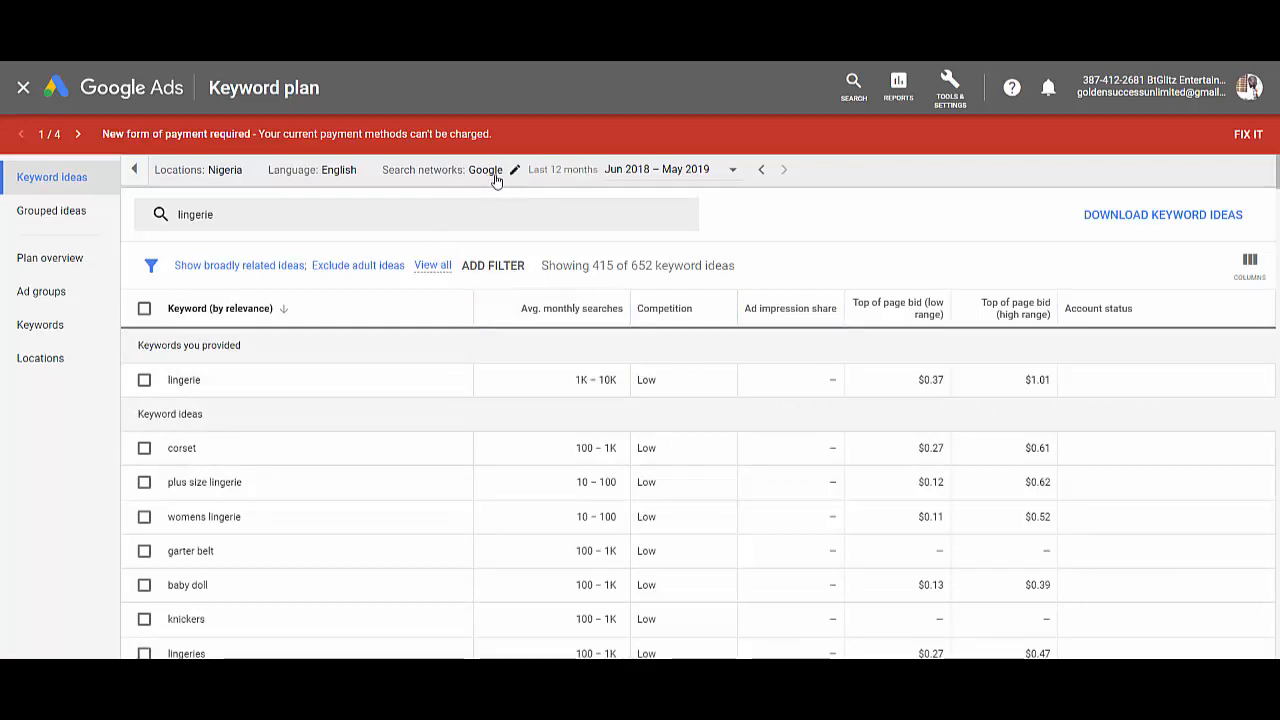
Look over the preset and custom date range options for the keyword statistics.
{"action": "left_click", "coordinate": [735, 173]}
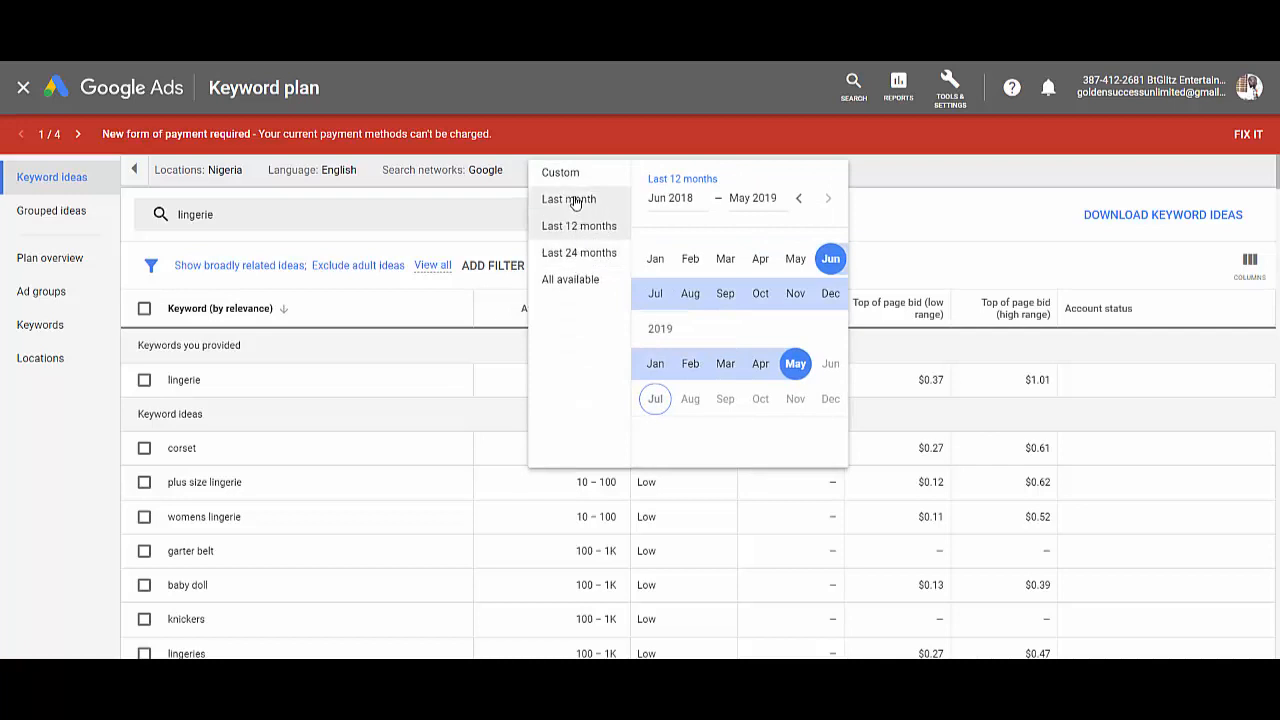
{"action": "left_click", "coordinate": [908, 215]}
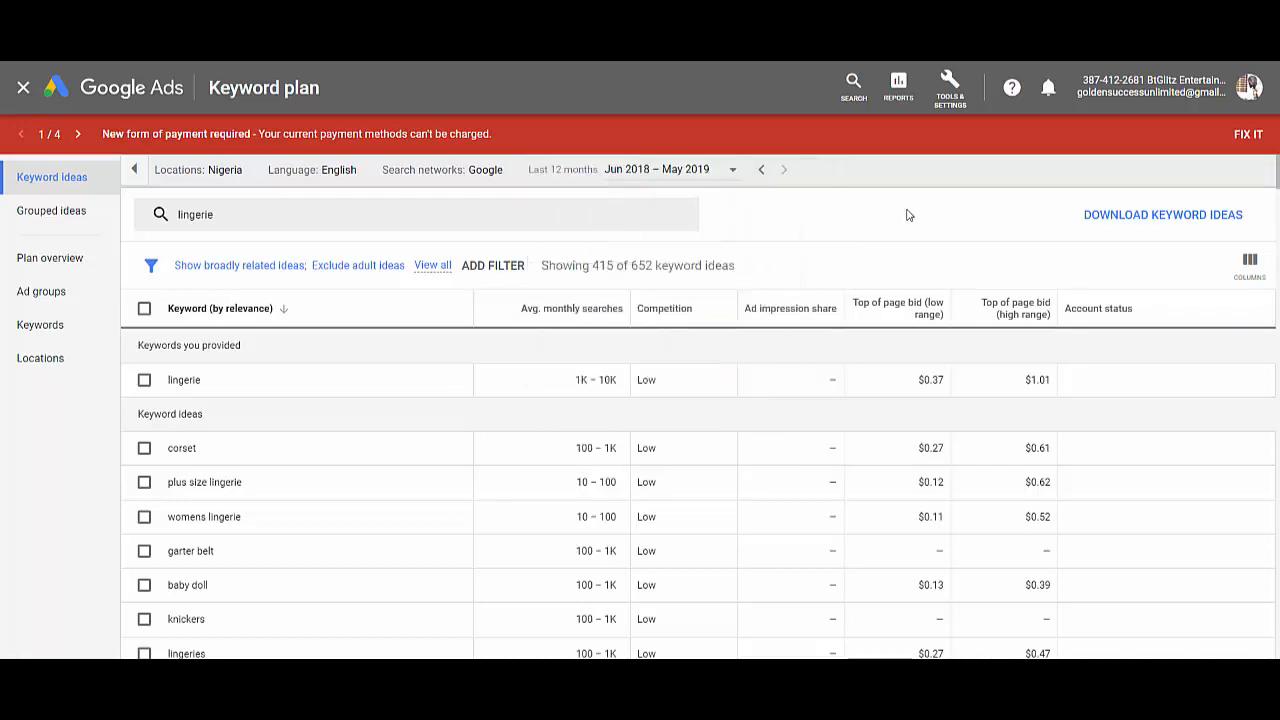
{"action": "left_click", "coordinate": [731, 172]}
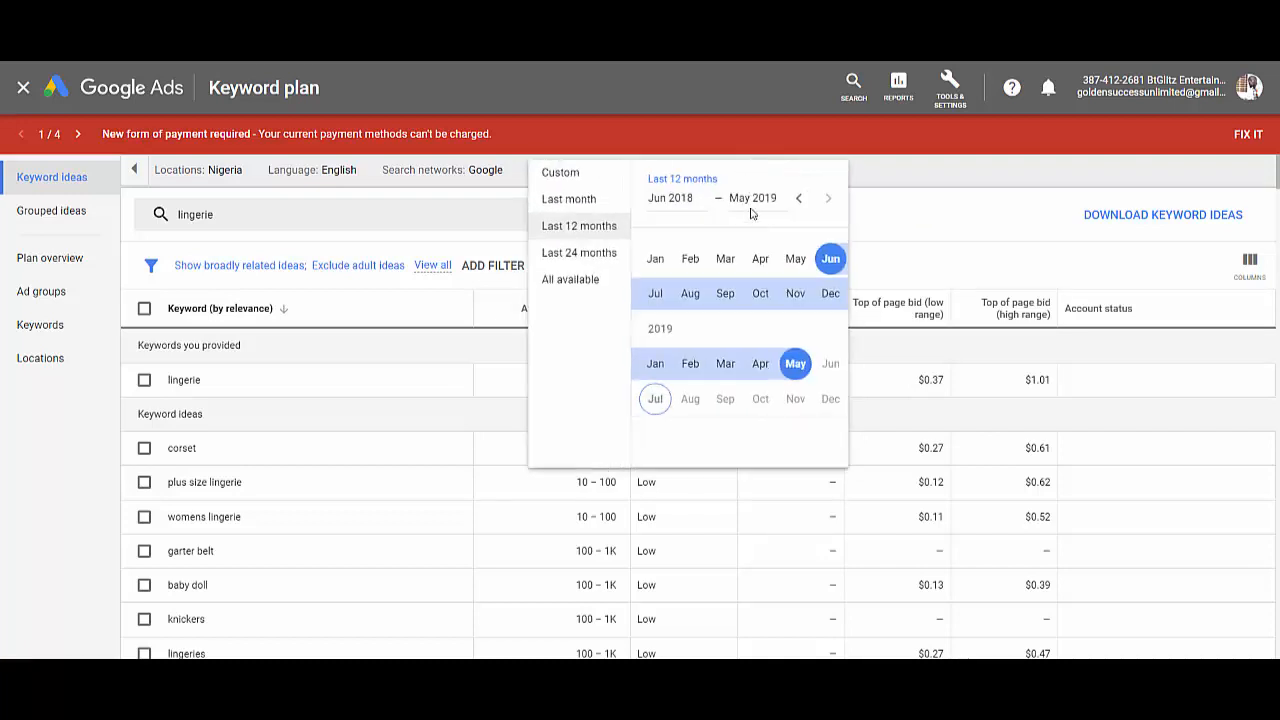
{"action": "left_click", "coordinate": [890, 229]}
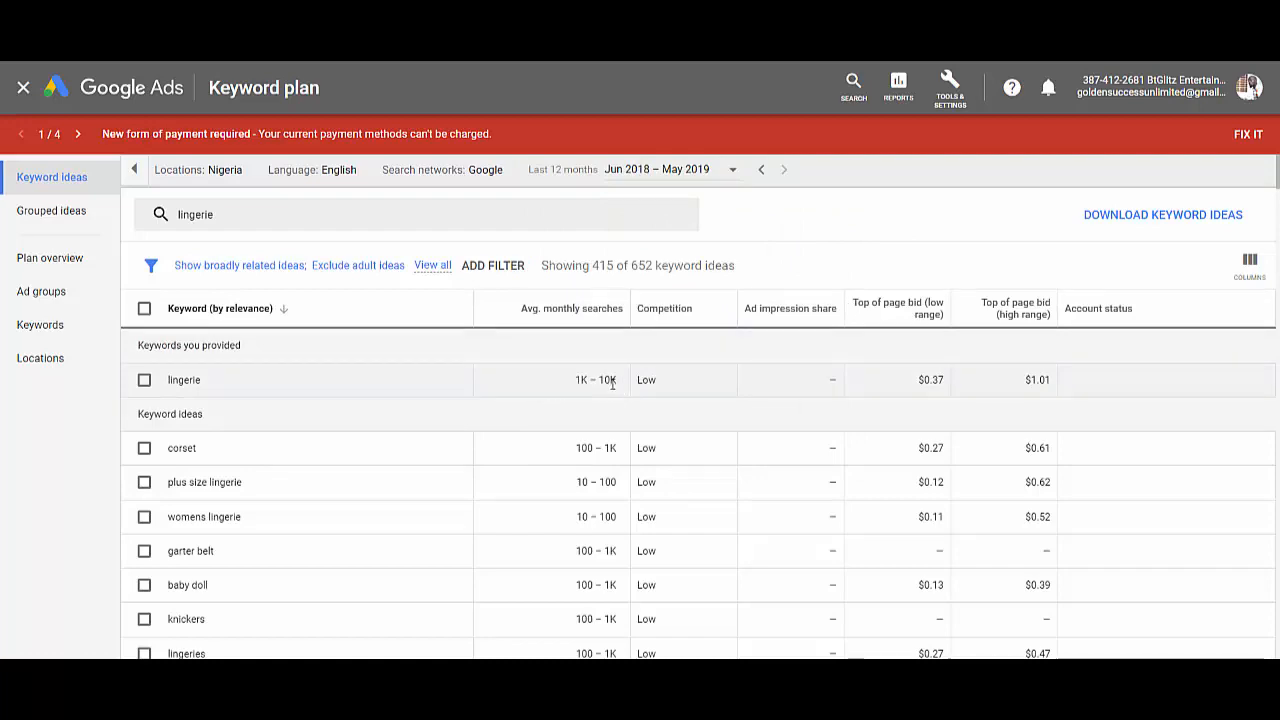
Sort the keyword ideas by Top of page bid (low range) in descending order and review the bids.
{"action": "scroll", "coordinate": [613, 384], "scroll_direction": "down", "scroll_amount": 7}
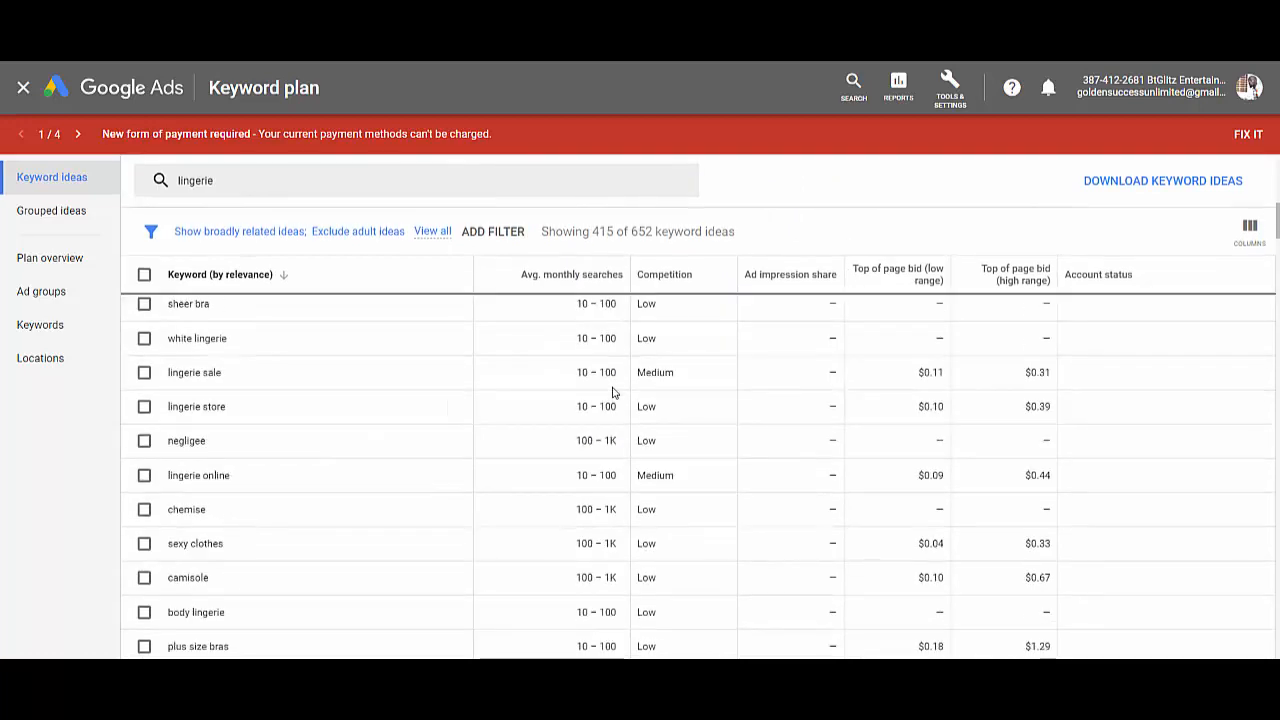
{"action": "scroll", "coordinate": [613, 390], "scroll_direction": "up", "scroll_amount": 5}
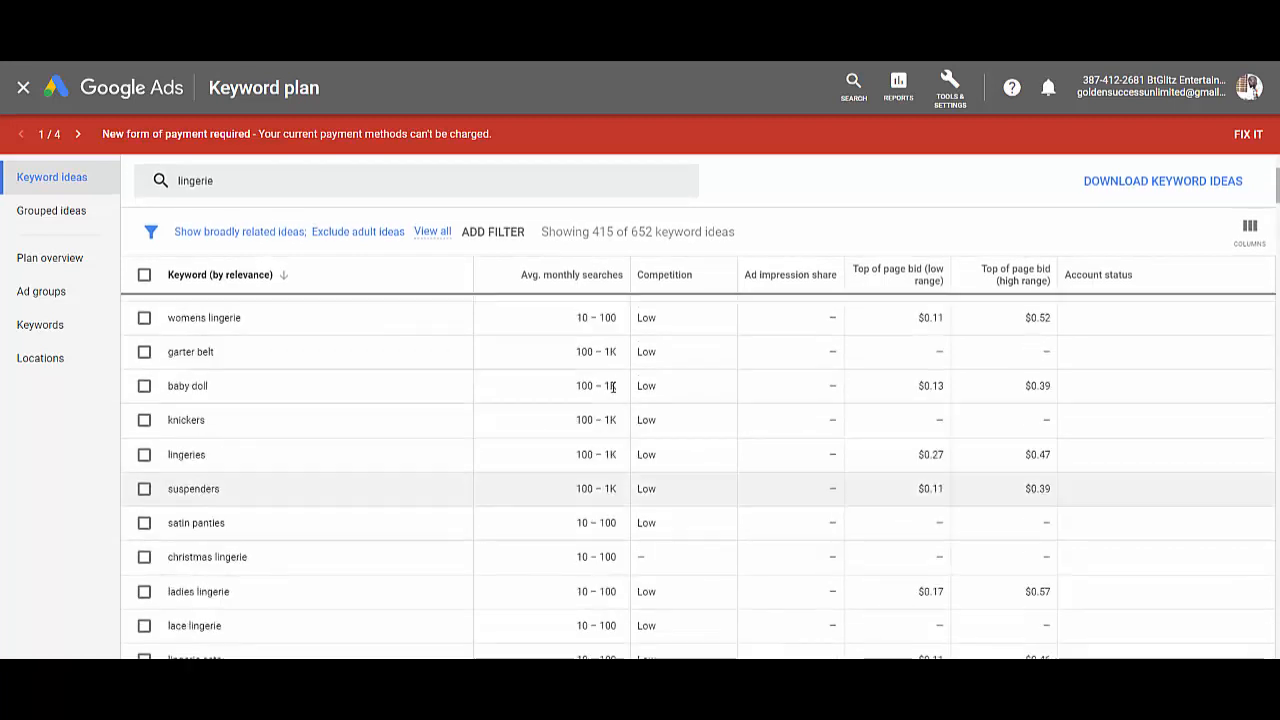
{"action": "left_click", "coordinate": [891, 280]}
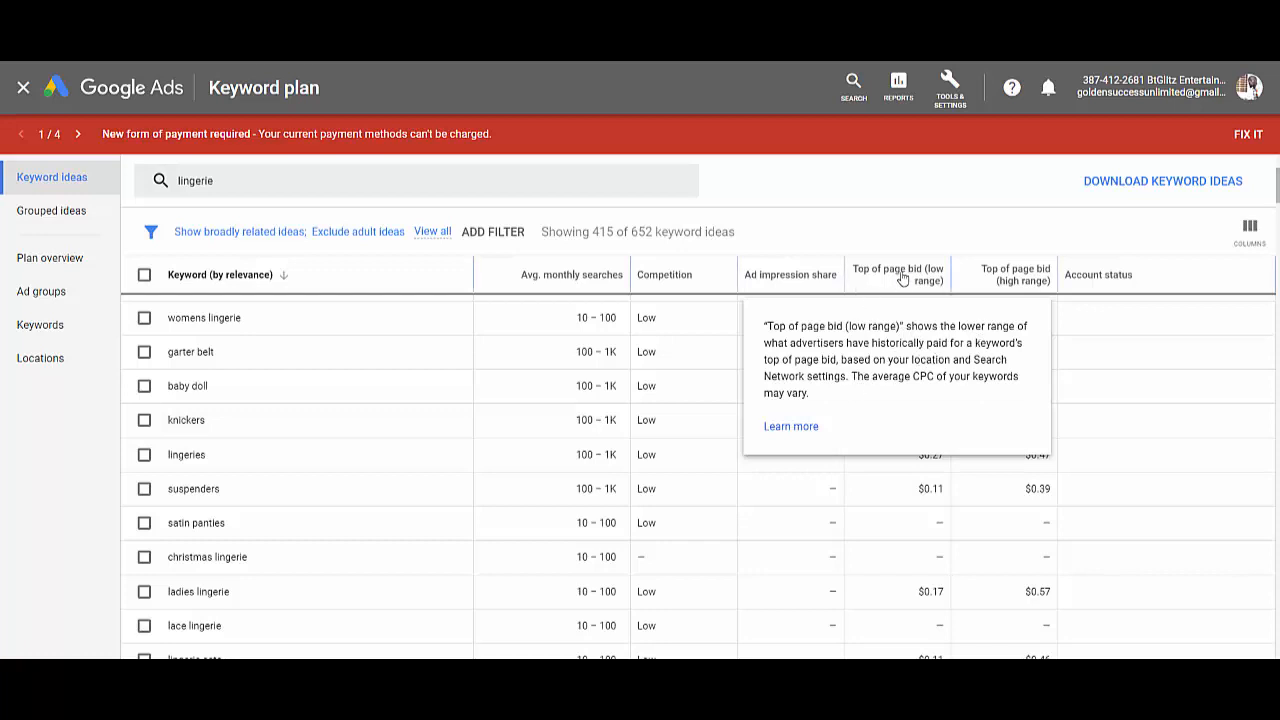
{"action": "mouse_move", "coordinate": [1035, 283]}
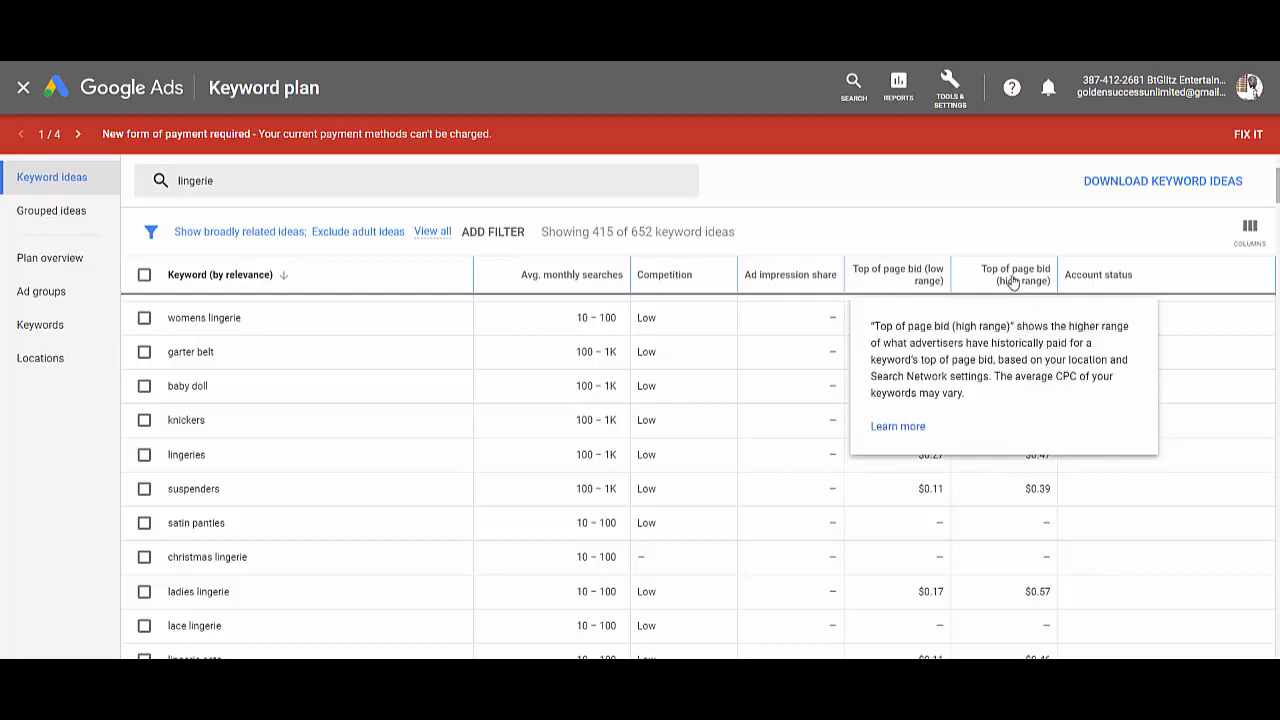
{"action": "left_click", "coordinate": [895, 277]}
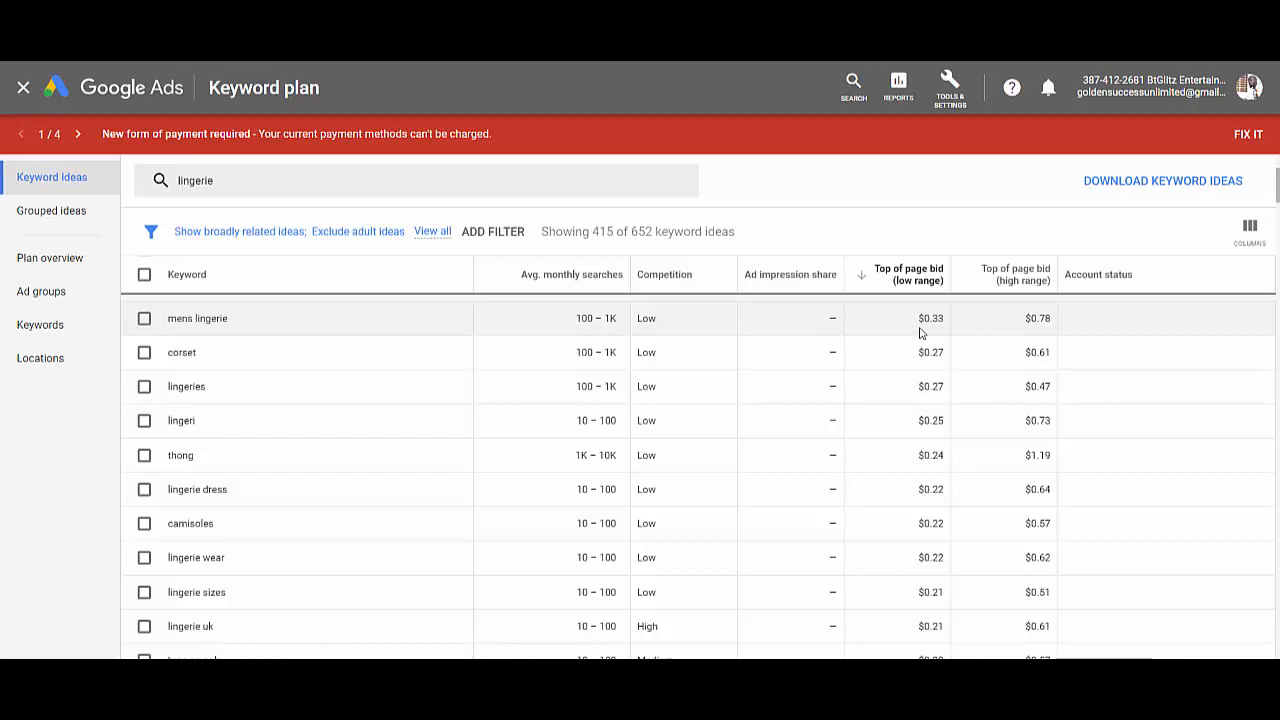
{"action": "scroll", "coordinate": [920, 333], "scroll_direction": "down", "scroll_amount": 6}
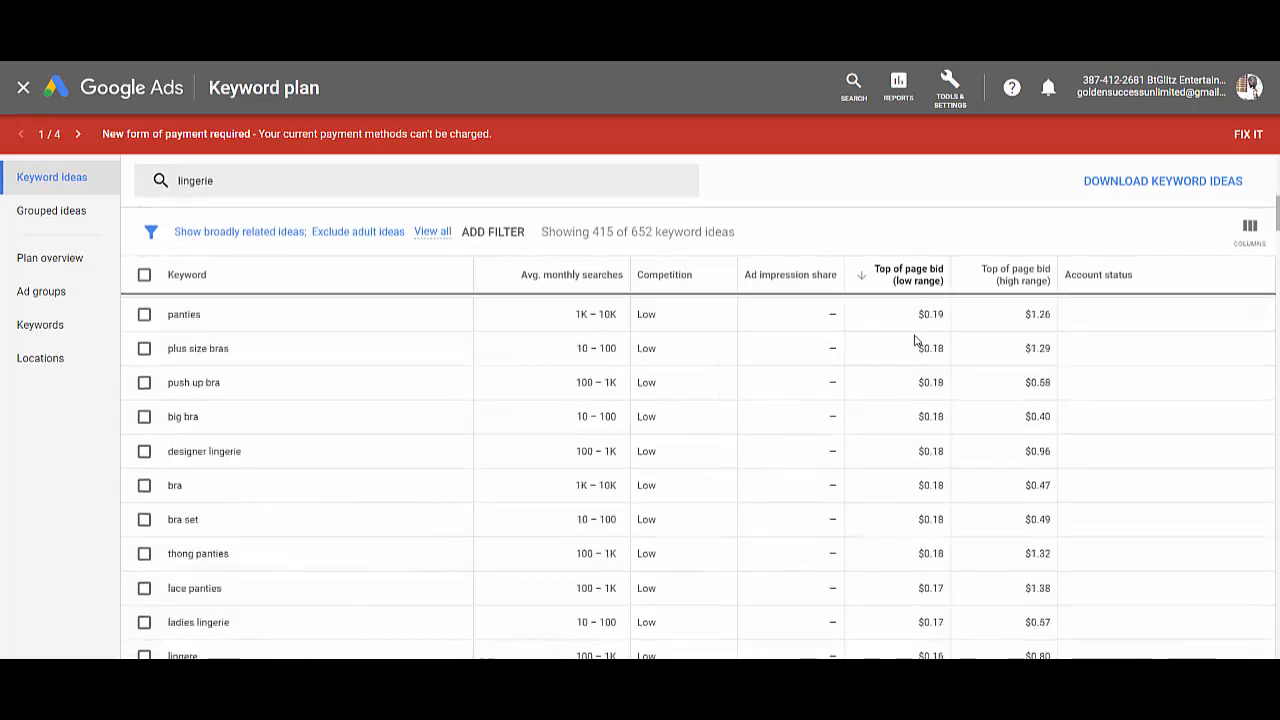
{"action": "scroll", "coordinate": [914, 341], "scroll_direction": "down", "scroll_amount": 2}
{"action": "scroll", "coordinate": [914, 341], "scroll_direction": "up", "scroll_amount": 4}
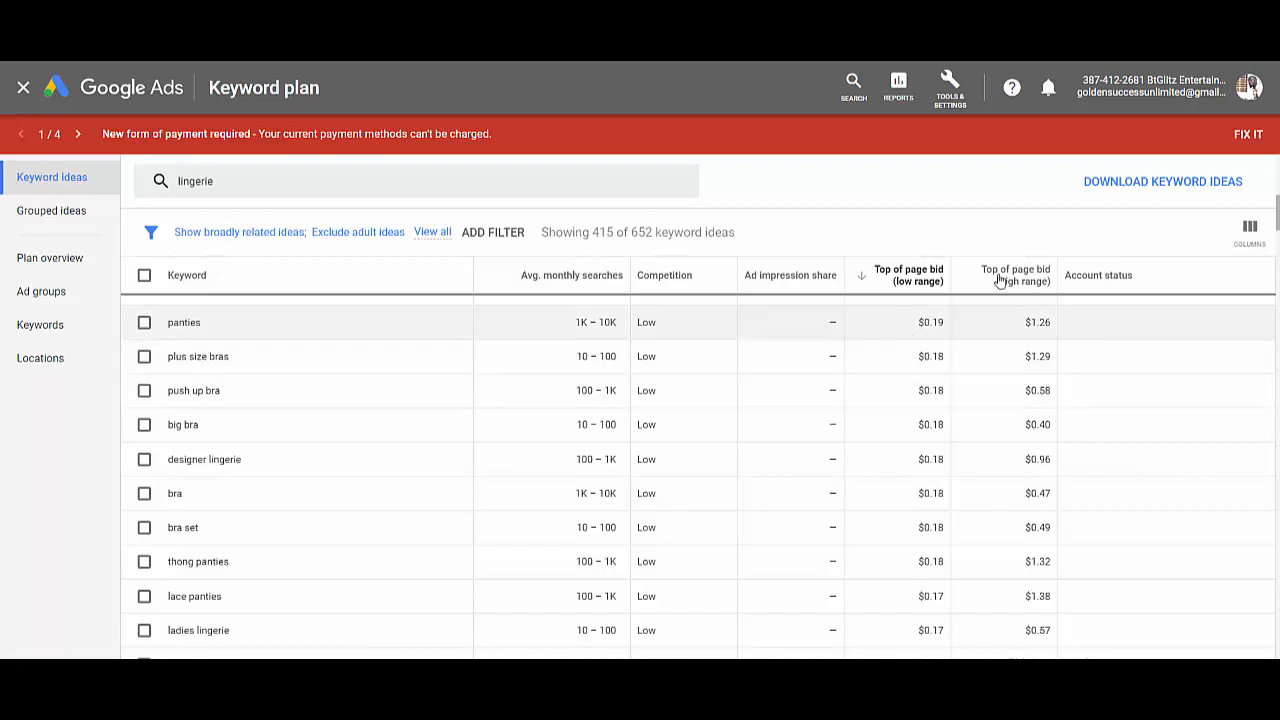
Download the keyword ideas and save them as a CSV file.
{"action": "left_click", "coordinate": [1148, 189]}
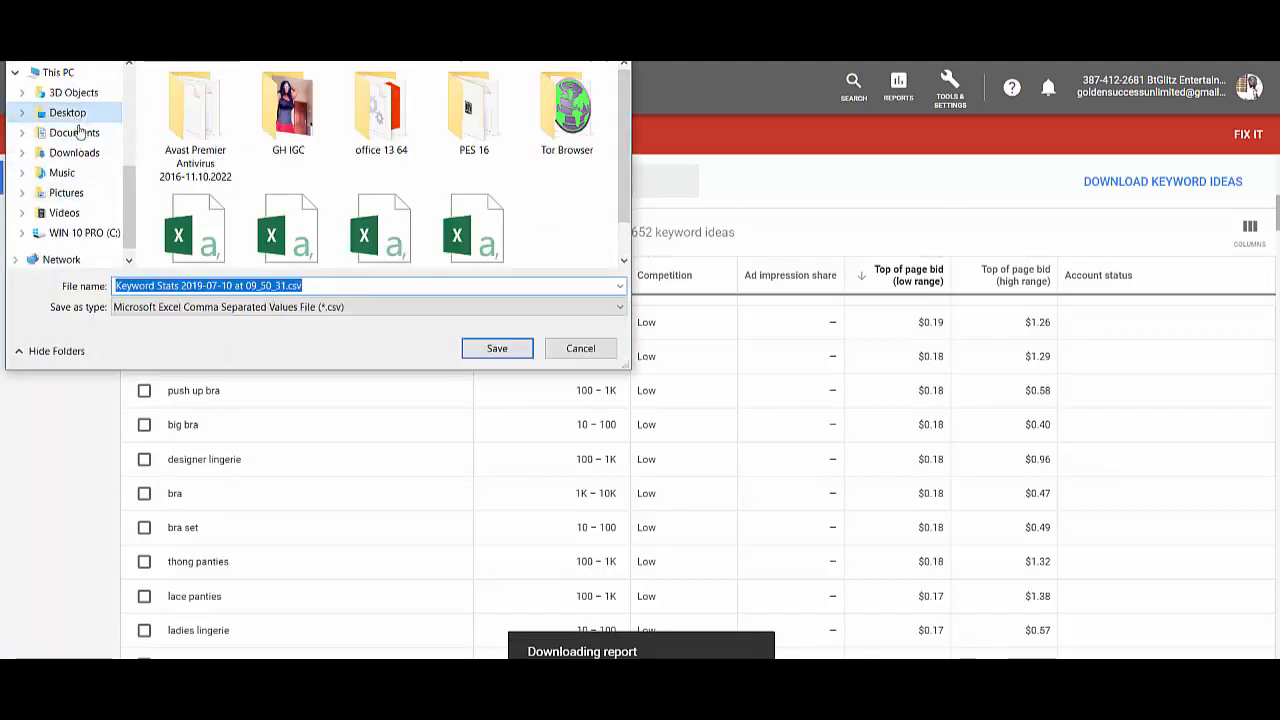
{"action": "left_click", "coordinate": [497, 348]}
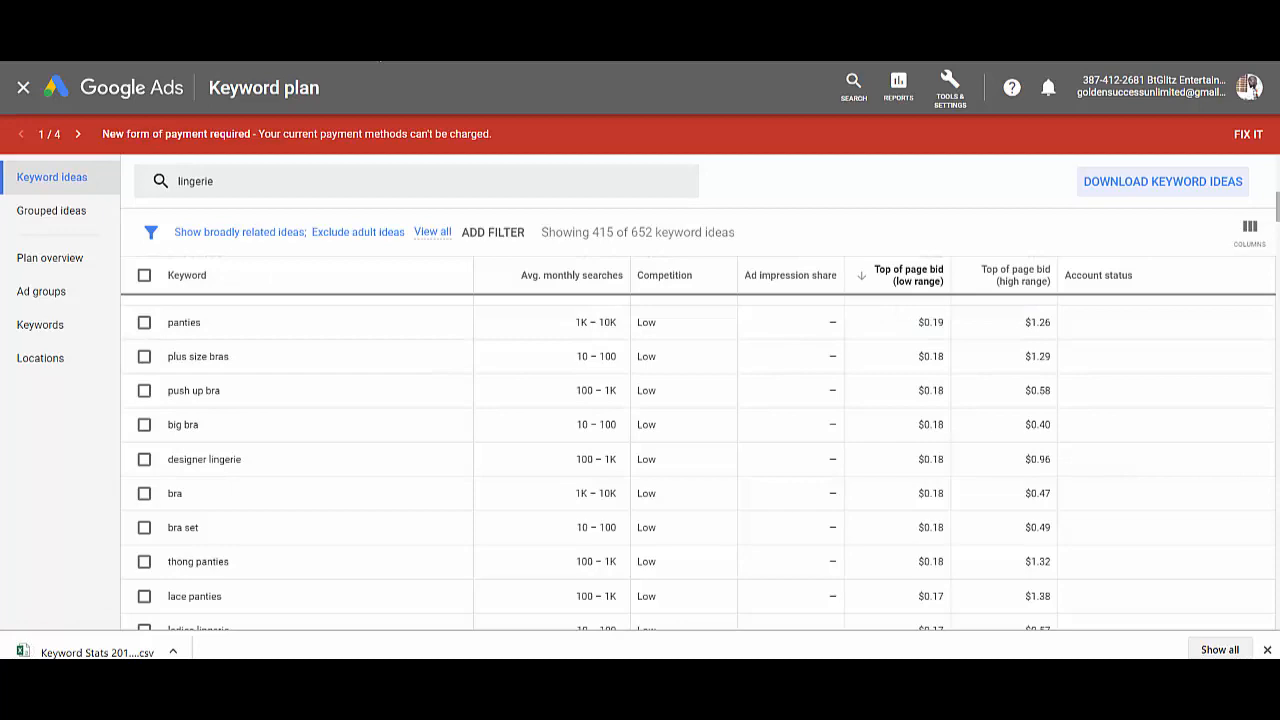
Search for "keyword planner" in a new browser tab and open the Google Ads Keyword Planner result.
{"action": "key", "text": "ctrl+t"}
{"action": "type", "text": "keyword"}
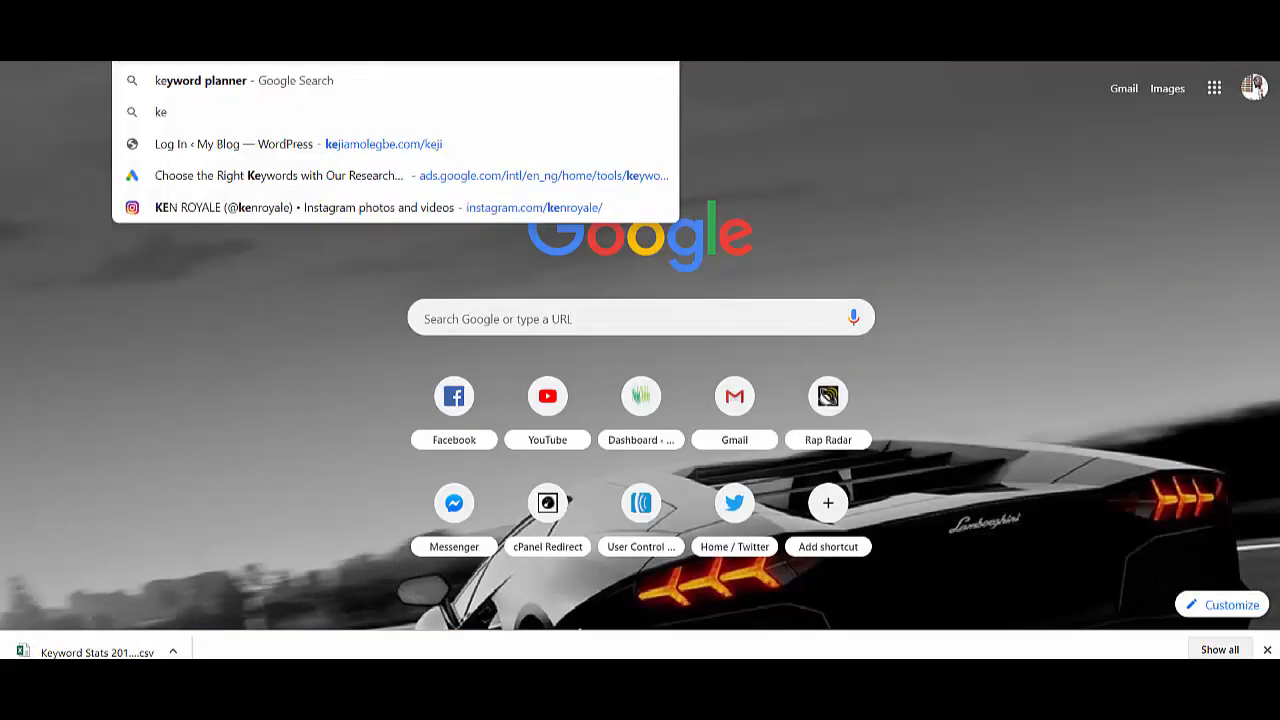
{"action": "key", "text": "Return"}
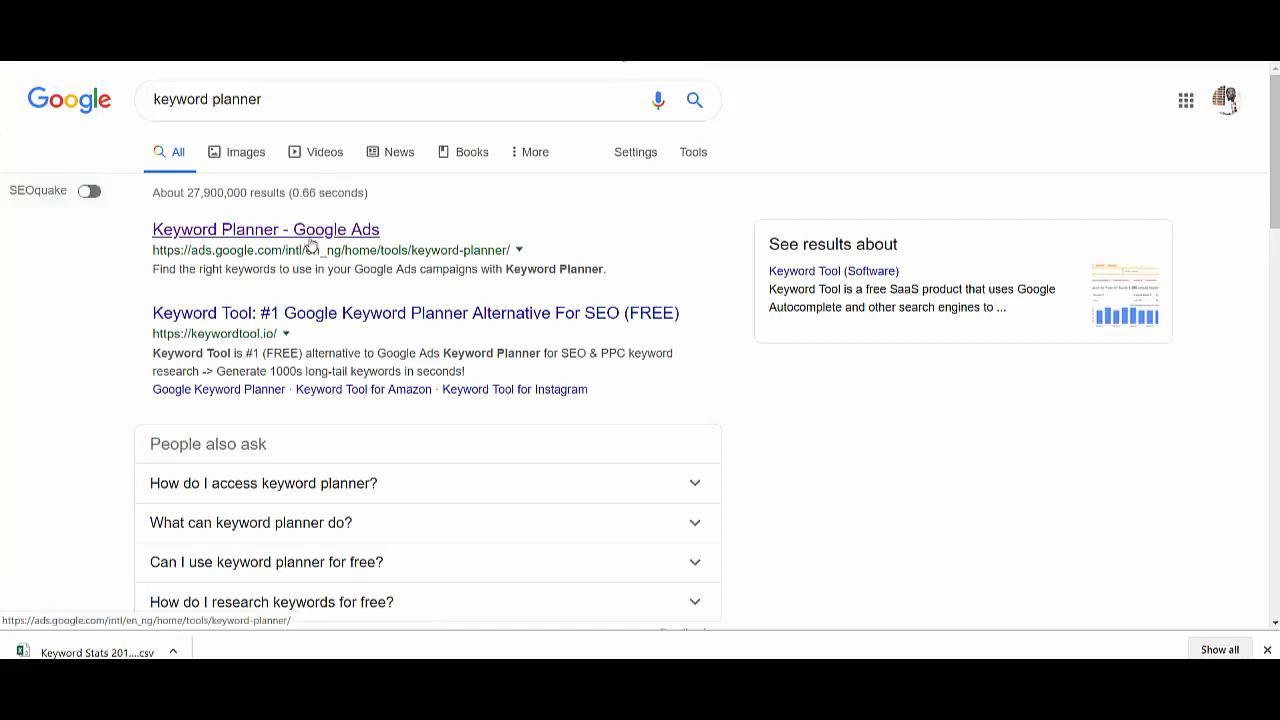
{"action": "left_click", "coordinate": [310, 241]}
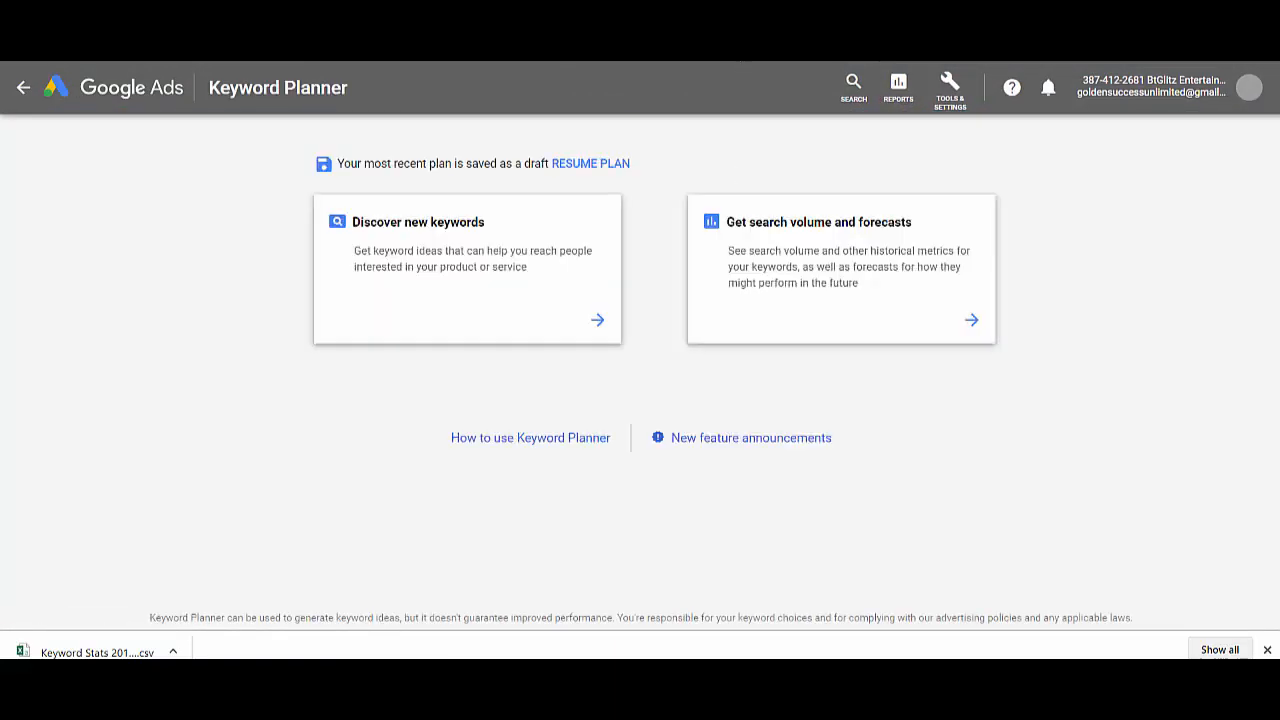
Get search volume and forecasts by uploading and submitting the keyword file "Keyword Stats 2019-07-10 at 09_50_31.csv".
{"action": "left_click", "coordinate": [812, 286]}
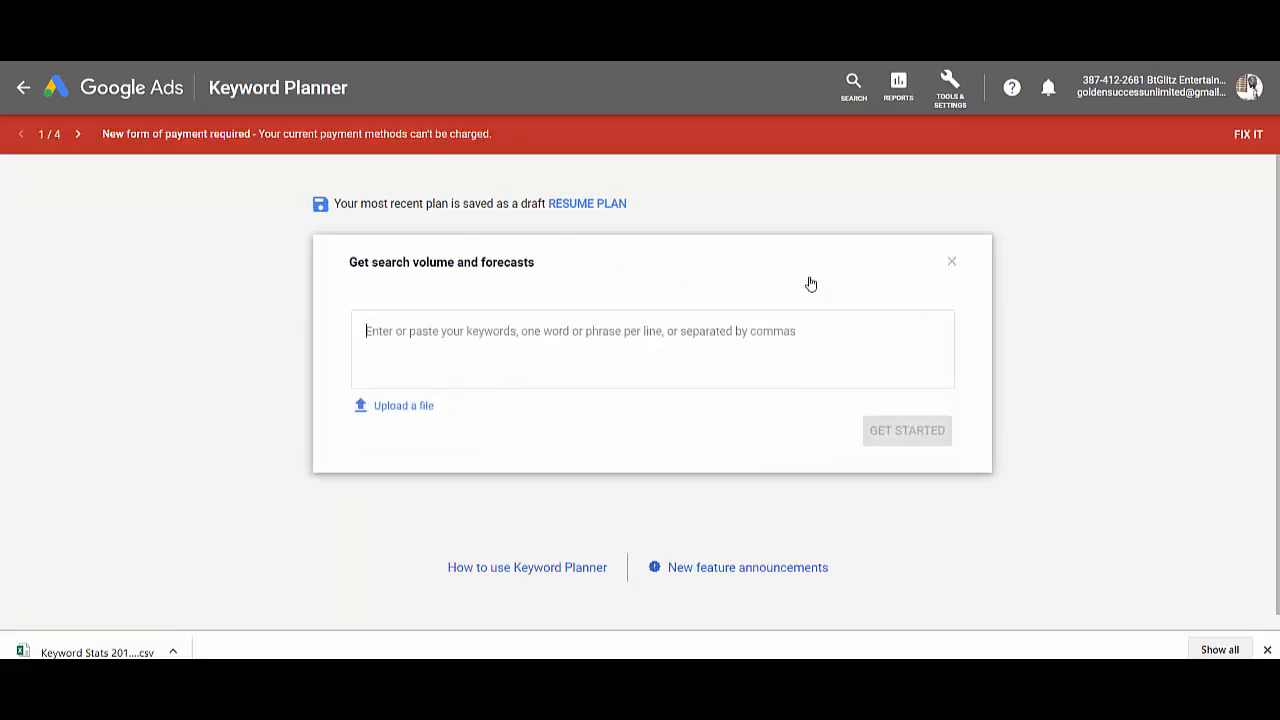
{"action": "left_click", "coordinate": [410, 407]}
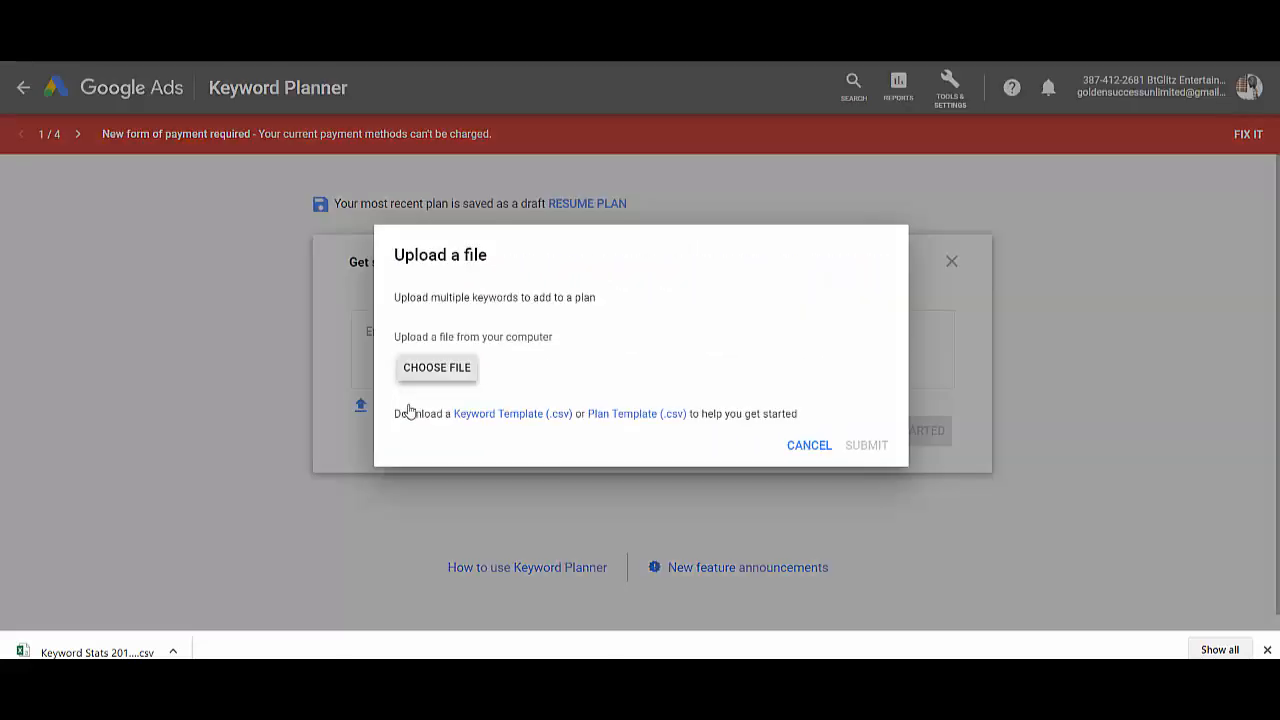
{"action": "left_click", "coordinate": [437, 380]}
{"action": "type", "text": "k"}
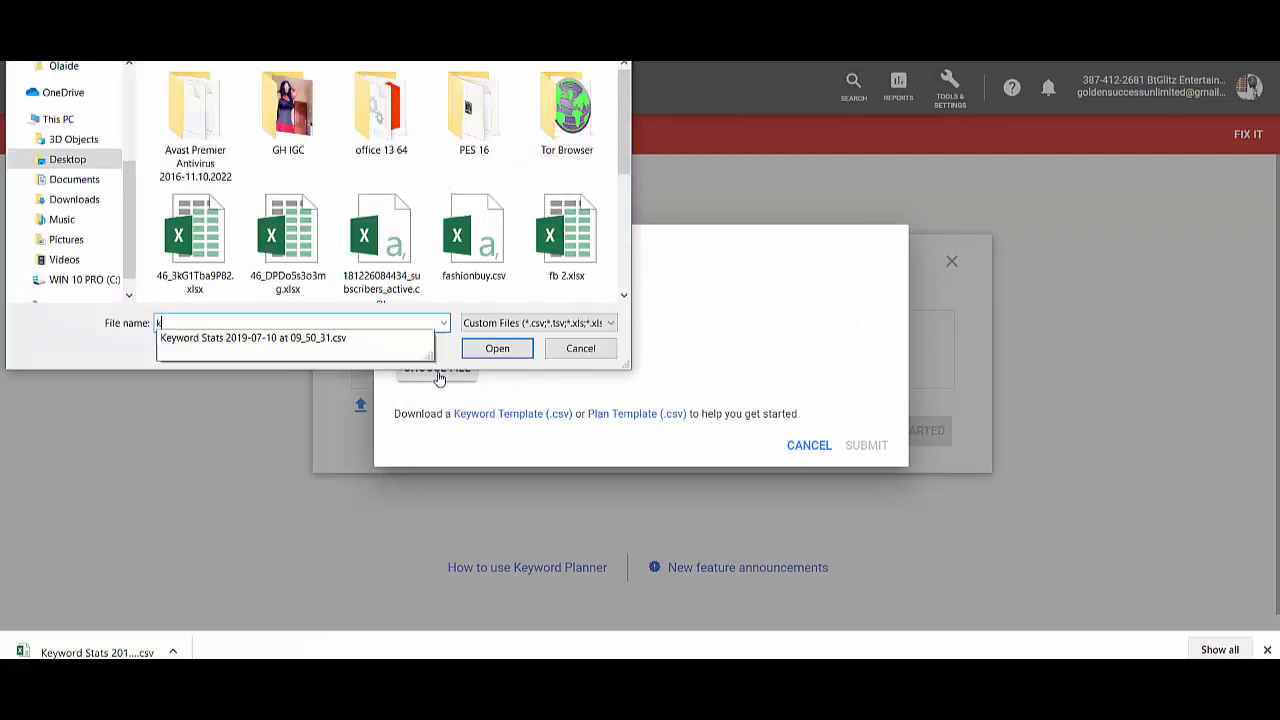
{"action": "type", "text": "ey"}
{"action": "left_click", "coordinate": [395, 338]}
{"action": "left_click", "coordinate": [528, 346]}
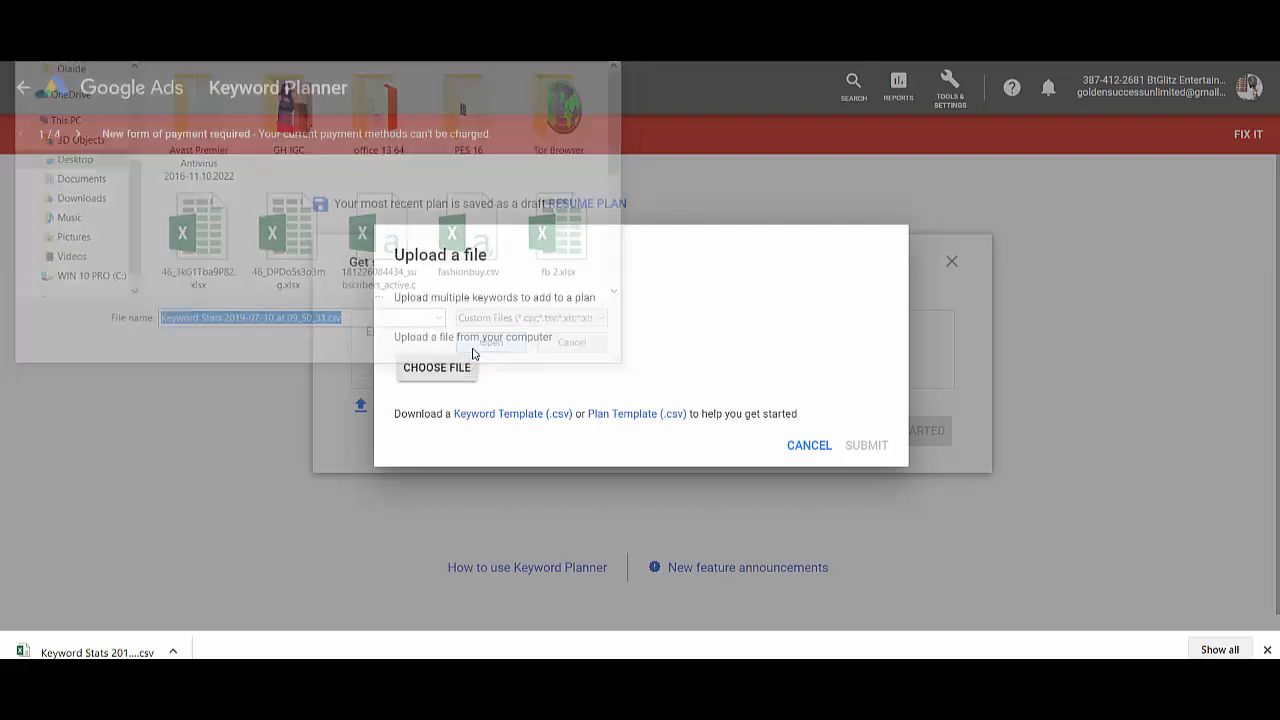
{"action": "left_click", "coordinate": [870, 438]}
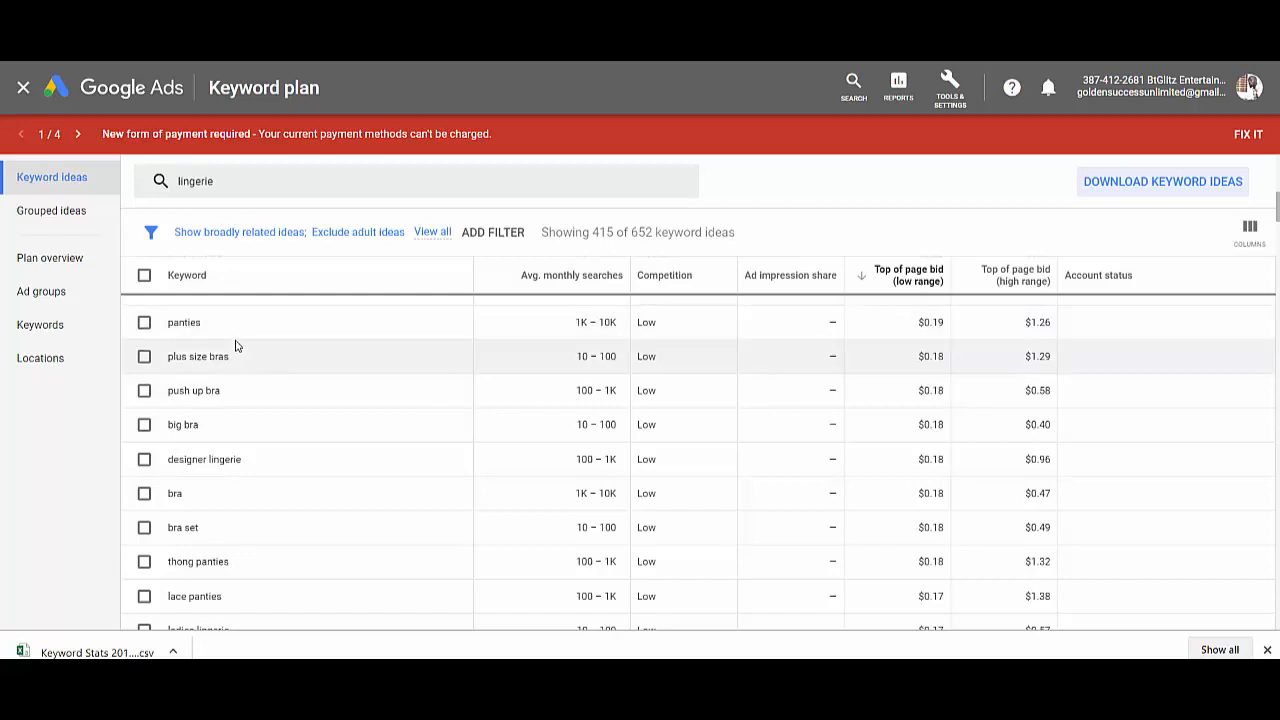
Look through the lingerie keyword ideas with their search ranges, competition and top of page bids.
{"action": "scroll", "coordinate": [240, 415], "scroll_direction": "down", "scroll_amount": 1}
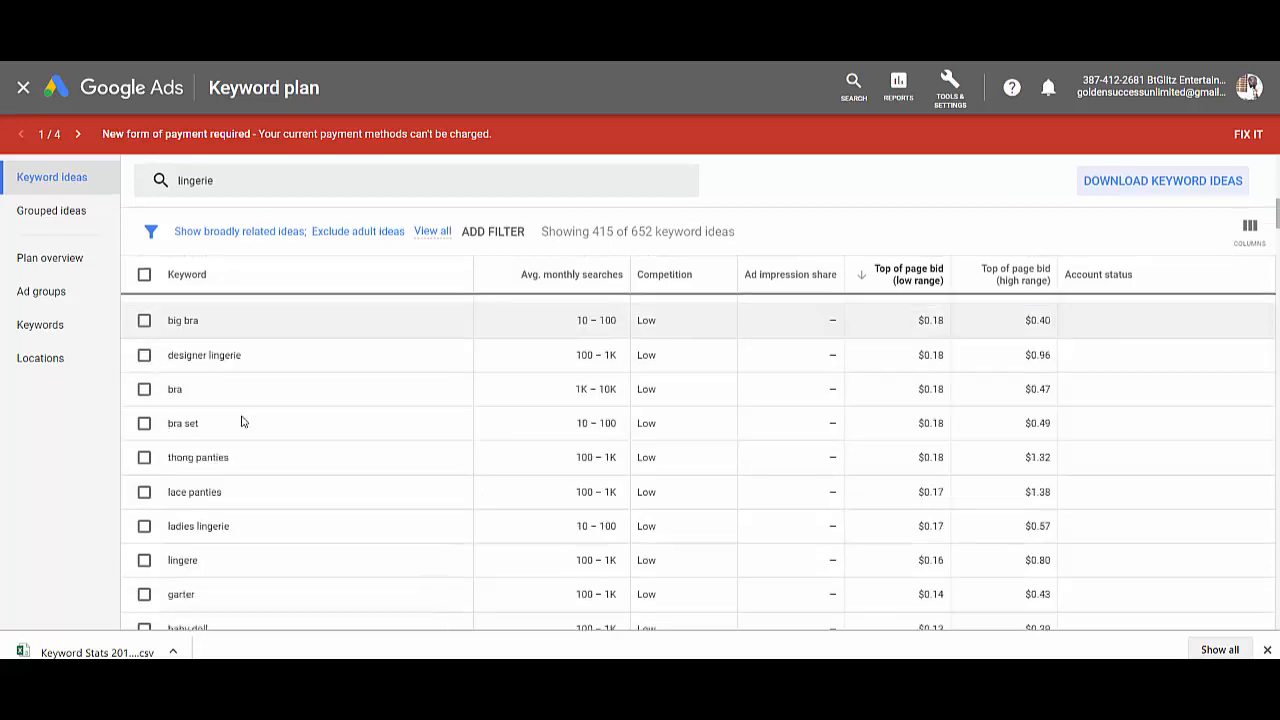
{"action": "scroll", "coordinate": [237, 430], "scroll_direction": "down", "scroll_amount": 5}
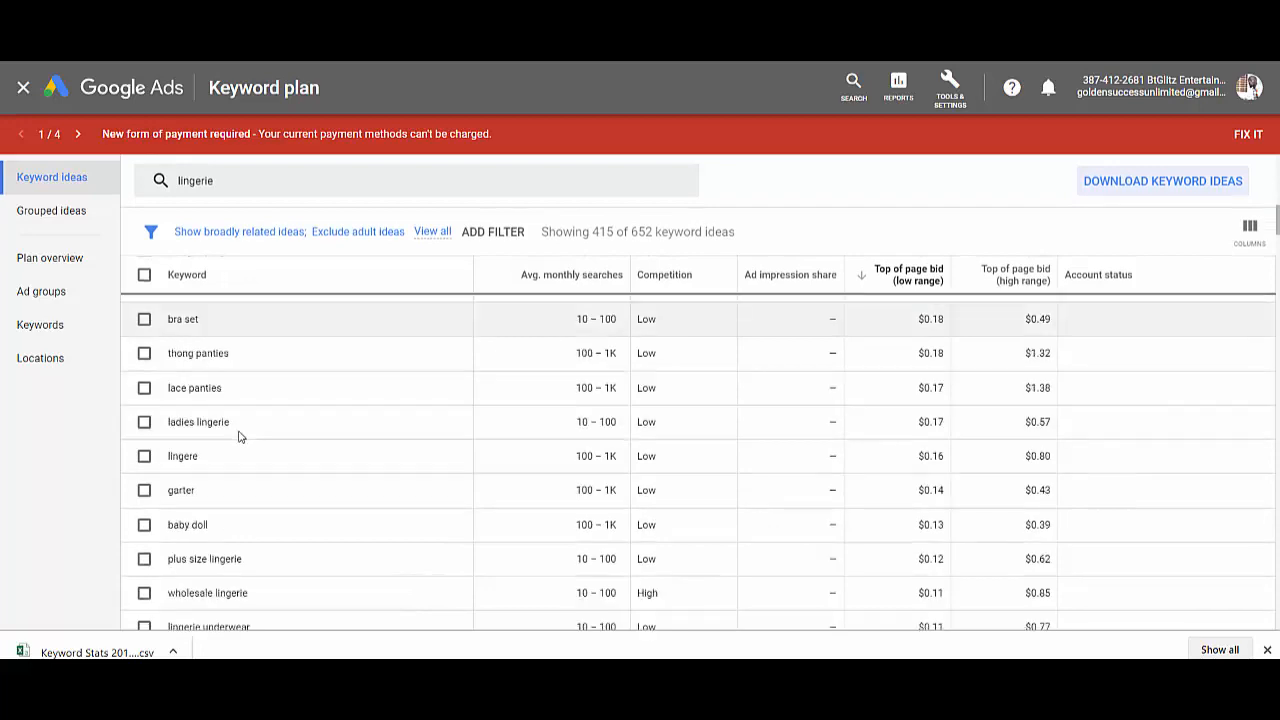
{"action": "scroll", "coordinate": [238, 438], "scroll_direction": "down", "scroll_amount": 5}
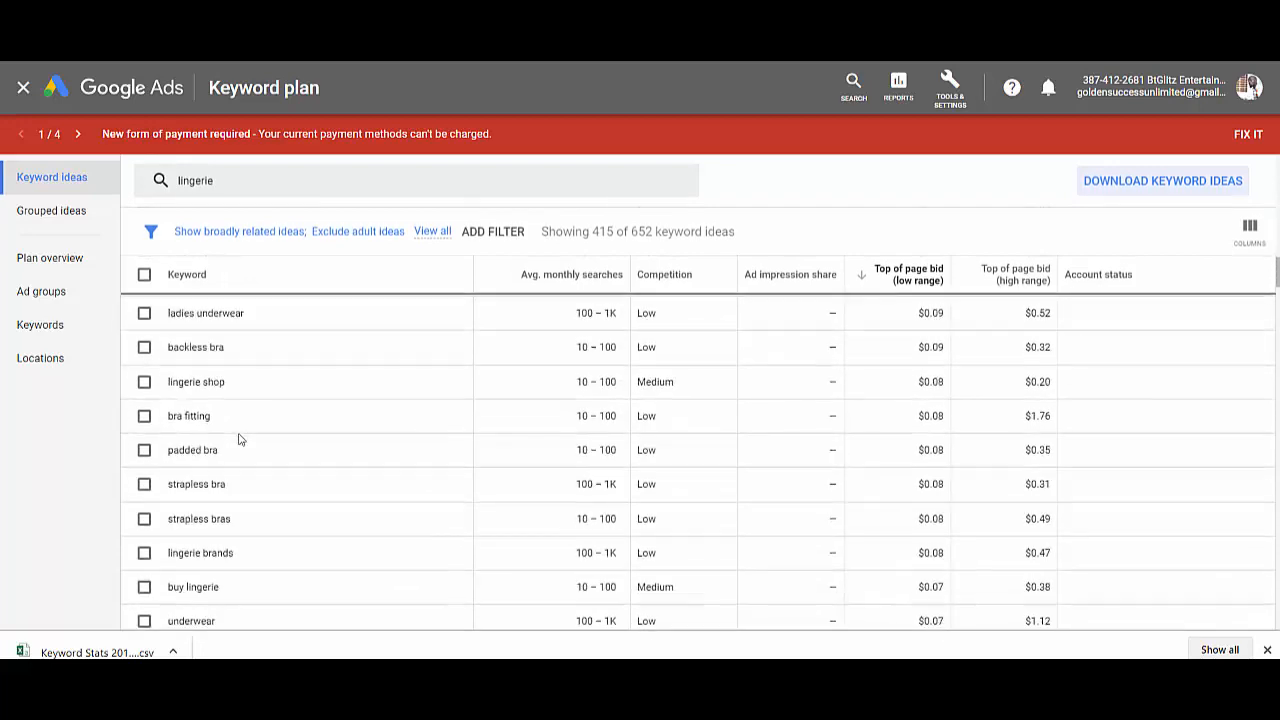
{"action": "scroll", "coordinate": [238, 438], "scroll_direction": "up", "scroll_amount": 5}
{"action": "scroll", "coordinate": [240, 438], "scroll_direction": "up", "scroll_amount": 10}
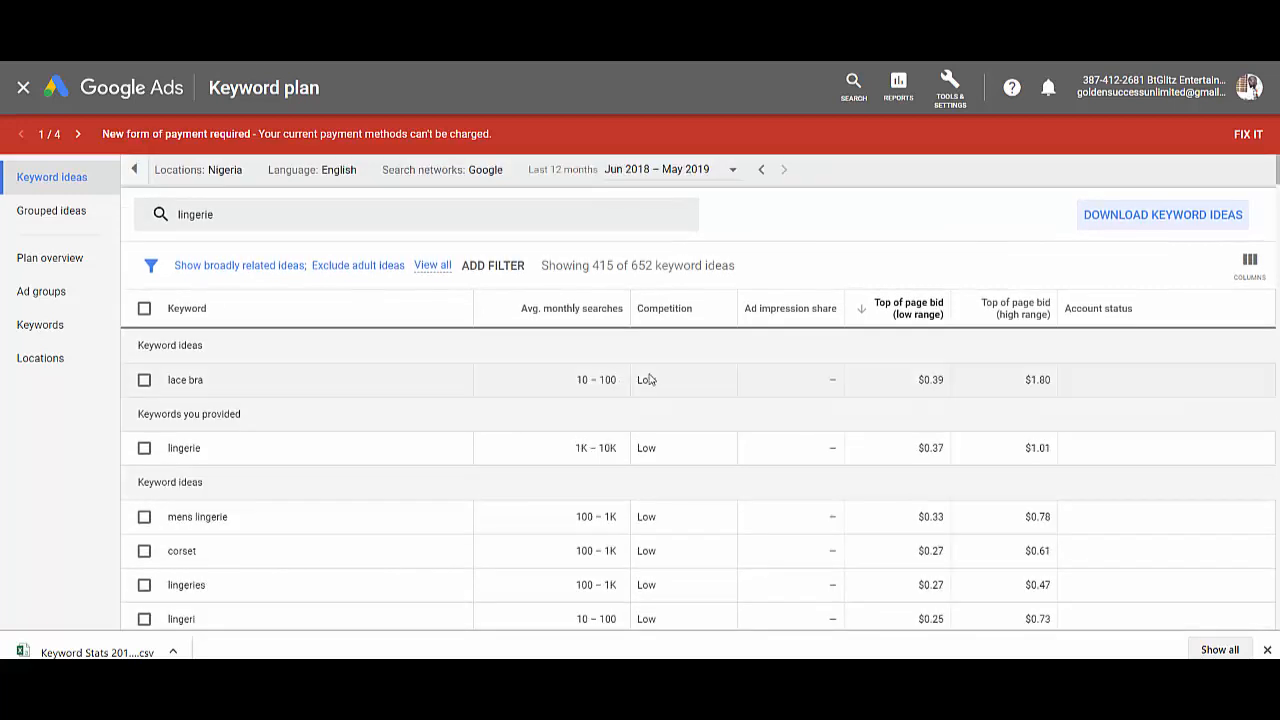
Sort the keyword ideas by Ad impression share in both directions, and by Avg. monthly searches.
{"action": "mouse_move", "coordinate": [781, 316]}
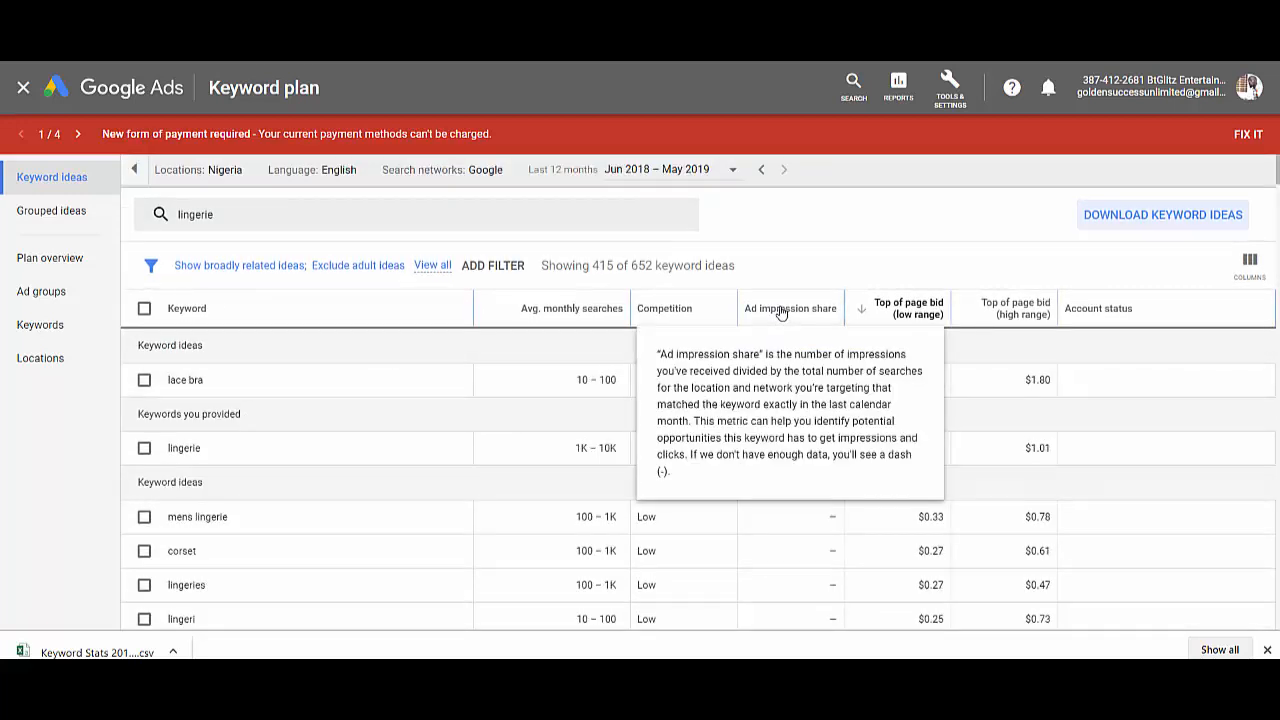
{"action": "left_click", "coordinate": [781, 311]}
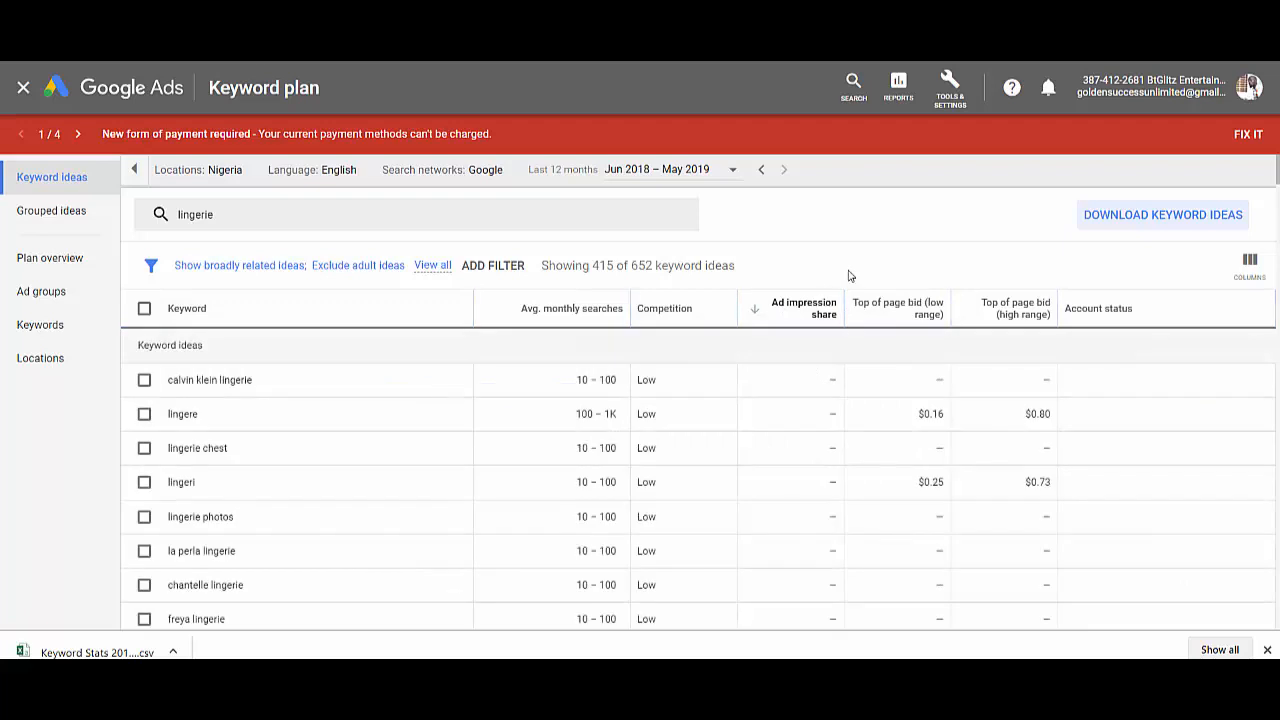
{"action": "left_click", "coordinate": [795, 311]}
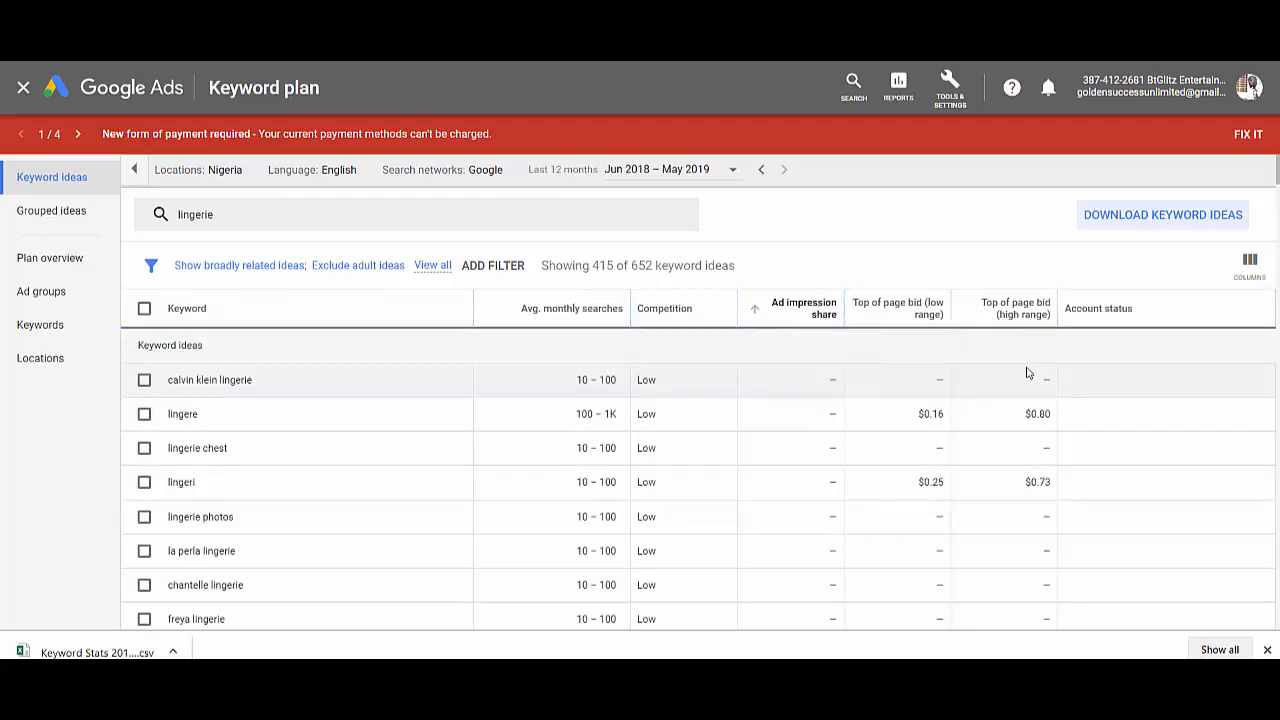
{"action": "mouse_move", "coordinate": [551, 314]}
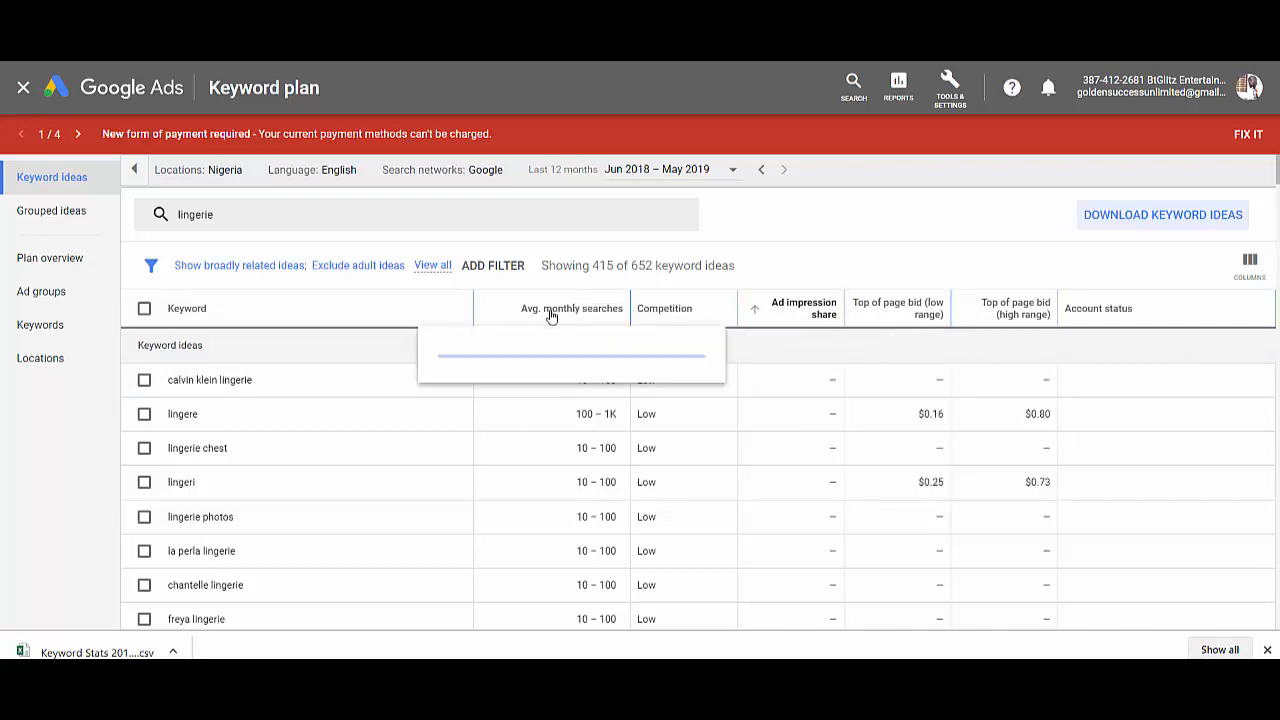
{"action": "left_click", "coordinate": [600, 312]}
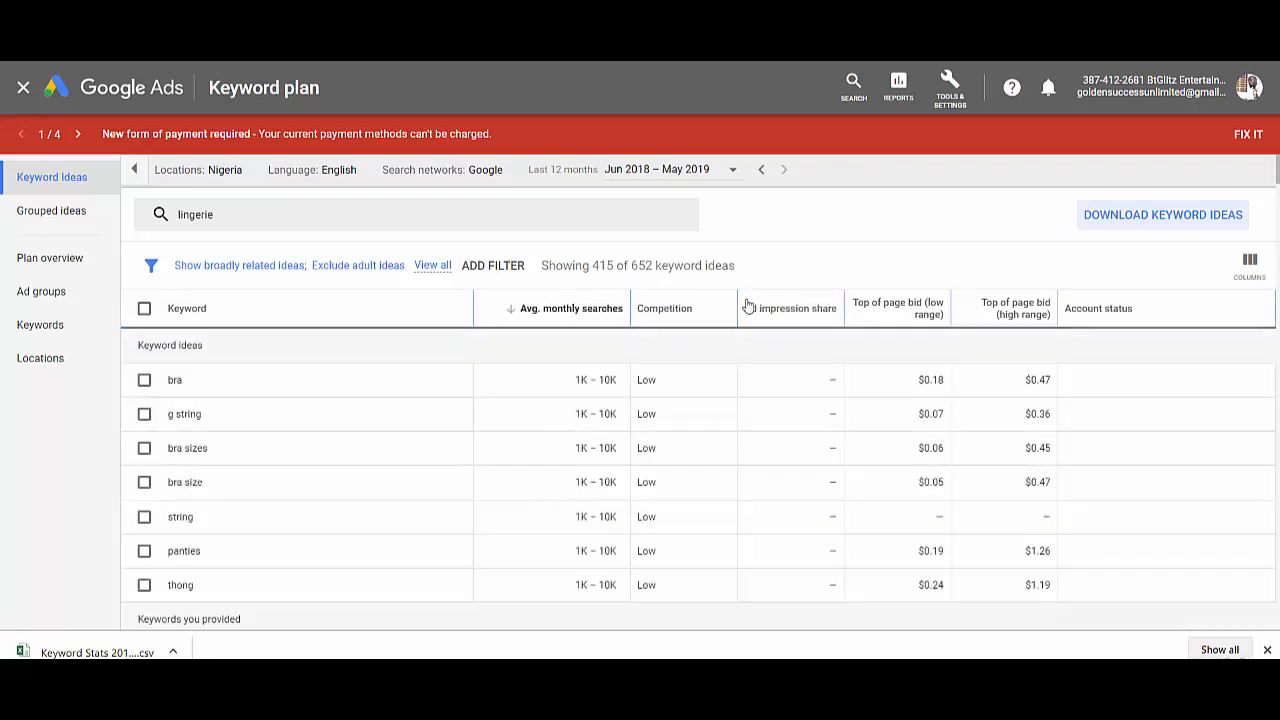
{"action": "left_click", "coordinate": [584, 310]}
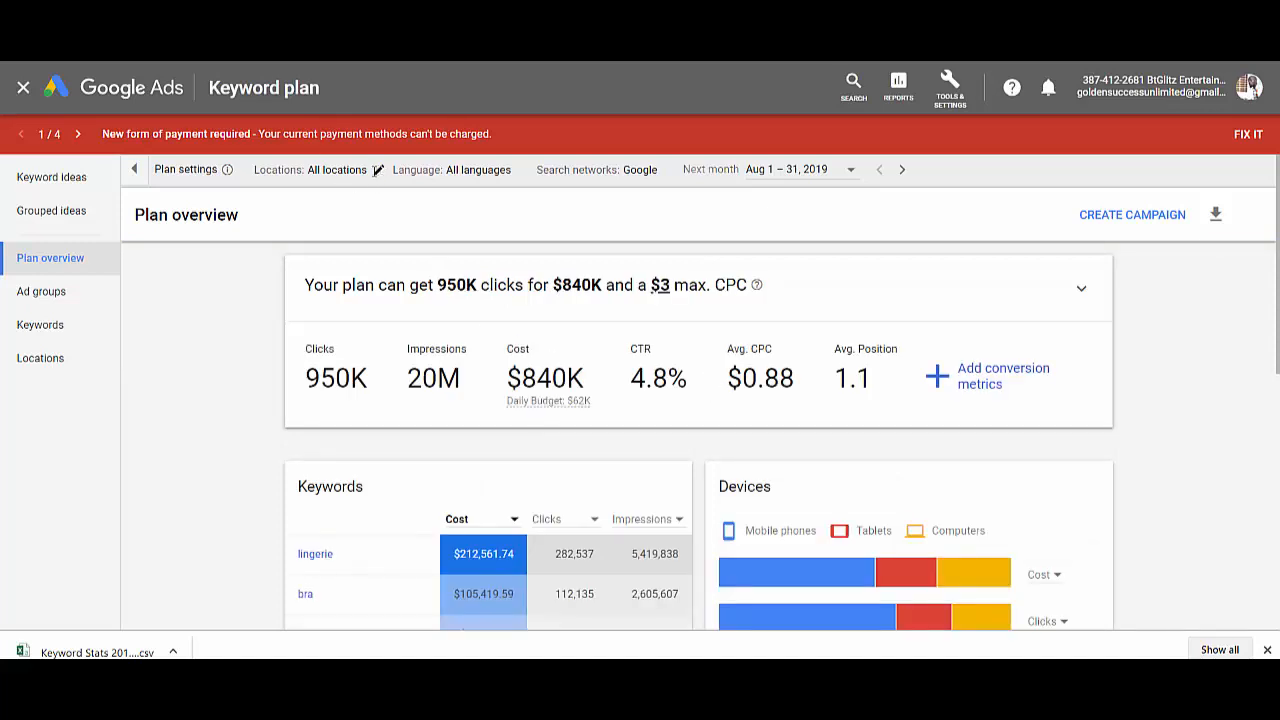
Set the plan's targeted location to the country Nigeria and save the change.
{"action": "left_click", "coordinate": [378, 170]}
{"action": "left_click", "coordinate": [327, 177]}
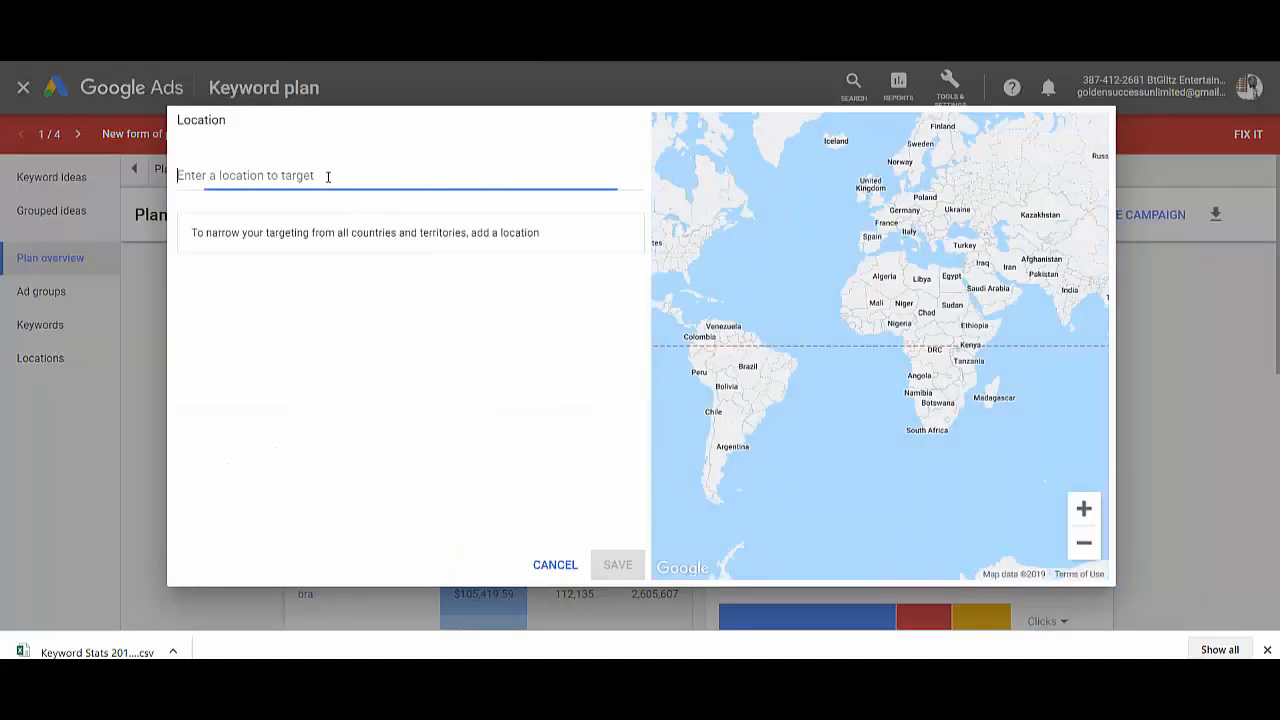
{"action": "type", "text": "Nigeria"}
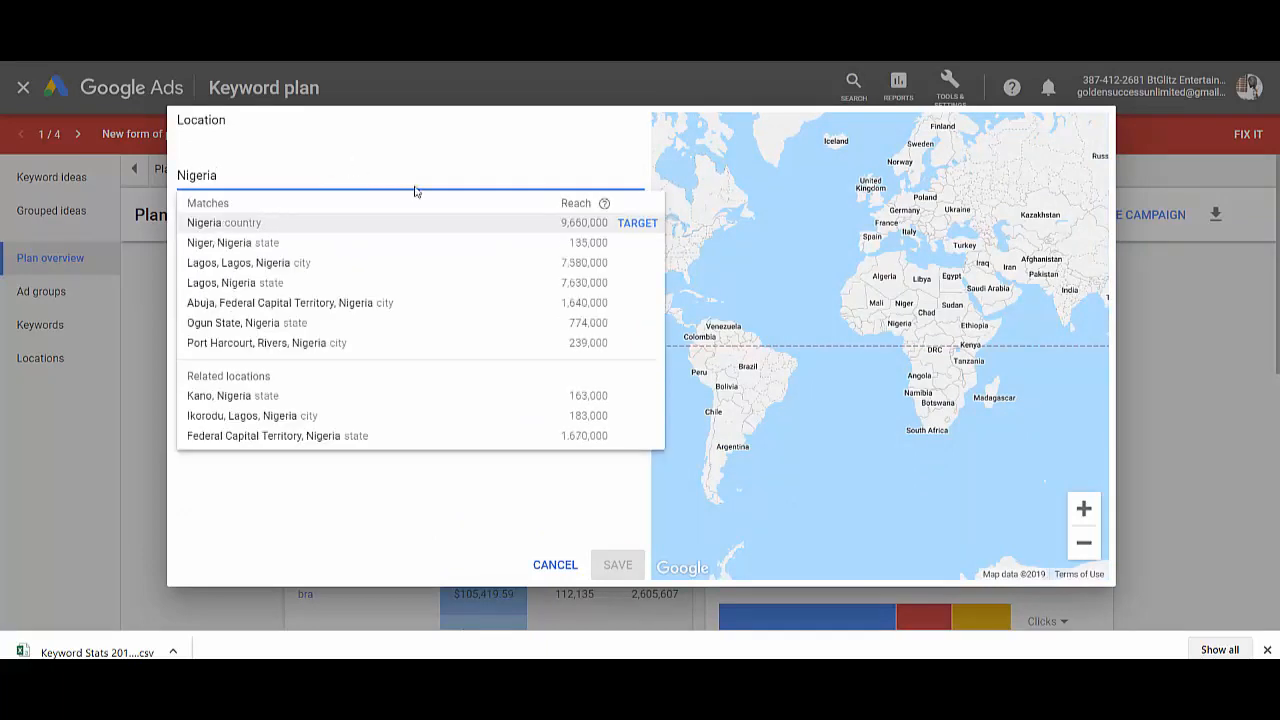
{"action": "left_click", "coordinate": [635, 222]}
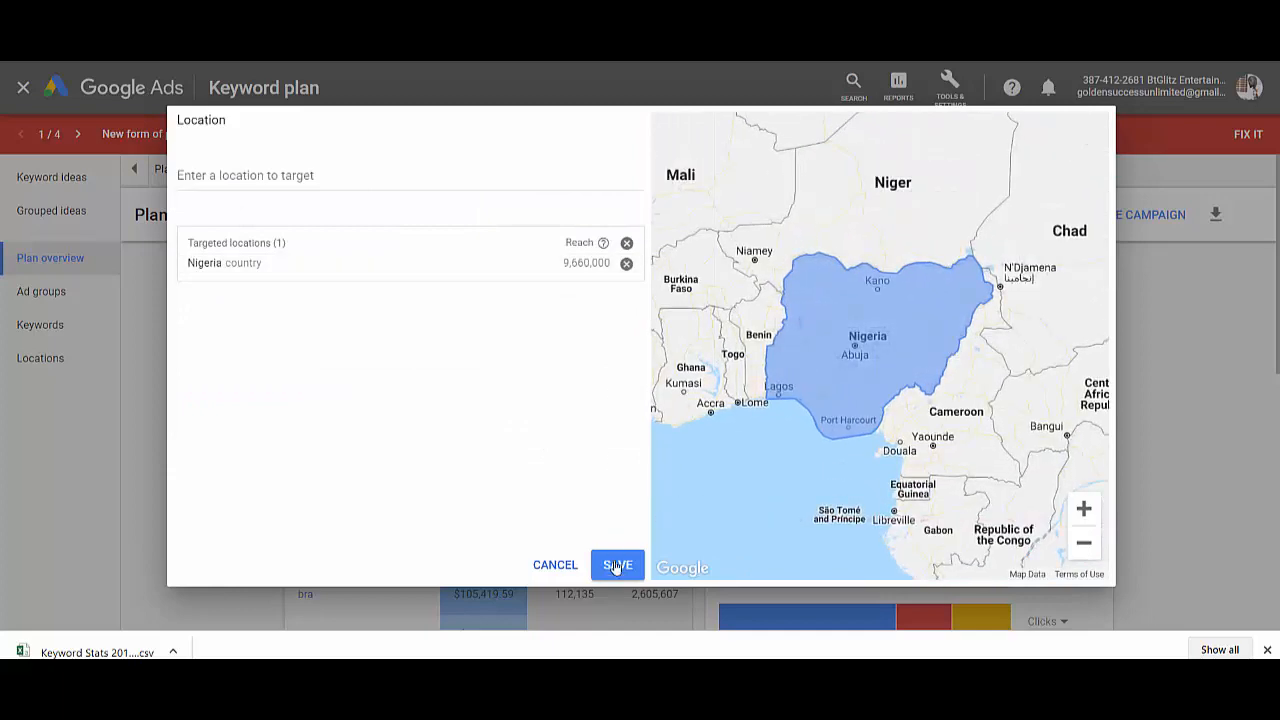
{"action": "left_click", "coordinate": [617, 565]}
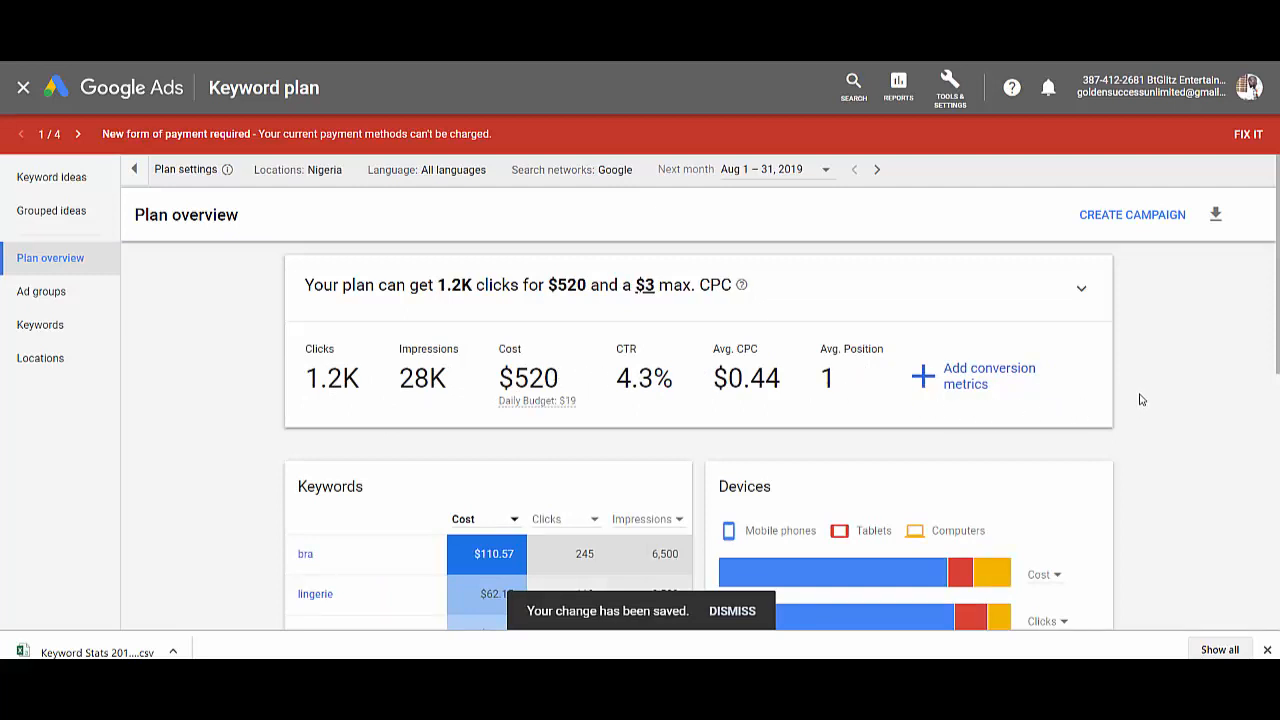
Check the forecast date range options and review the keyword, device and location breakdowns in the plan overview.
{"action": "left_click", "coordinate": [828, 172]}
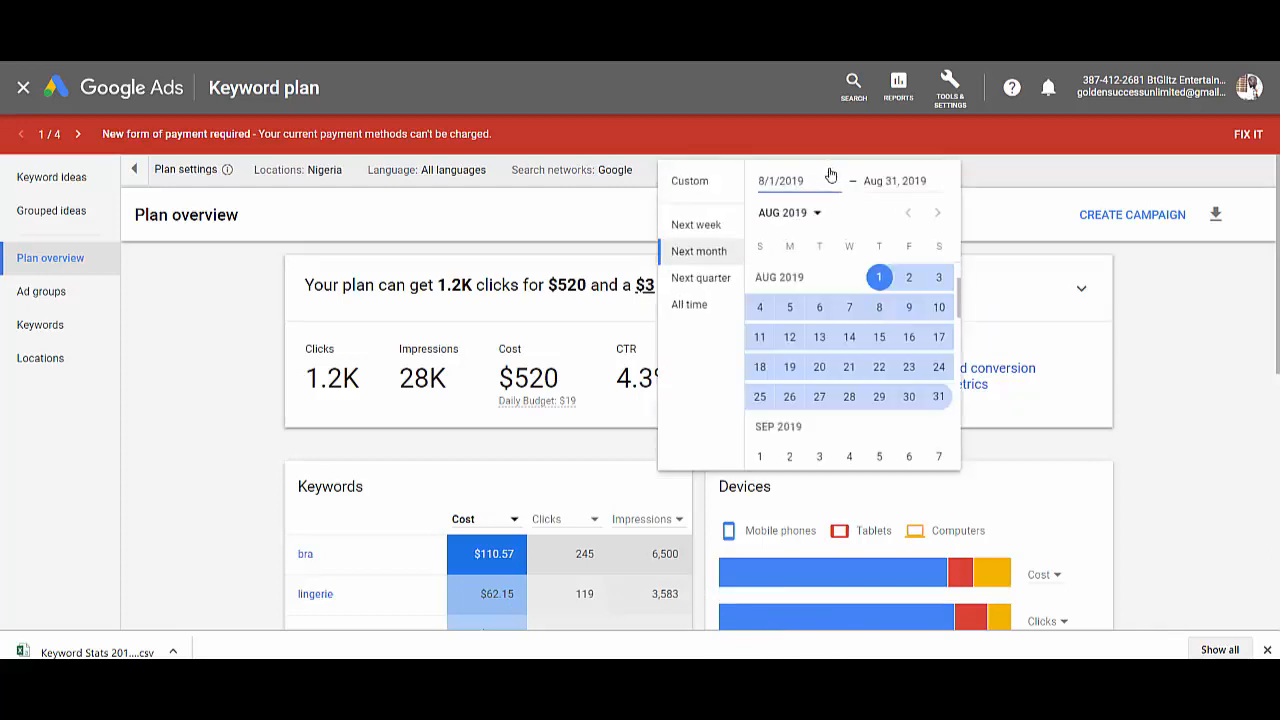
{"action": "left_click", "coordinate": [1023, 184]}
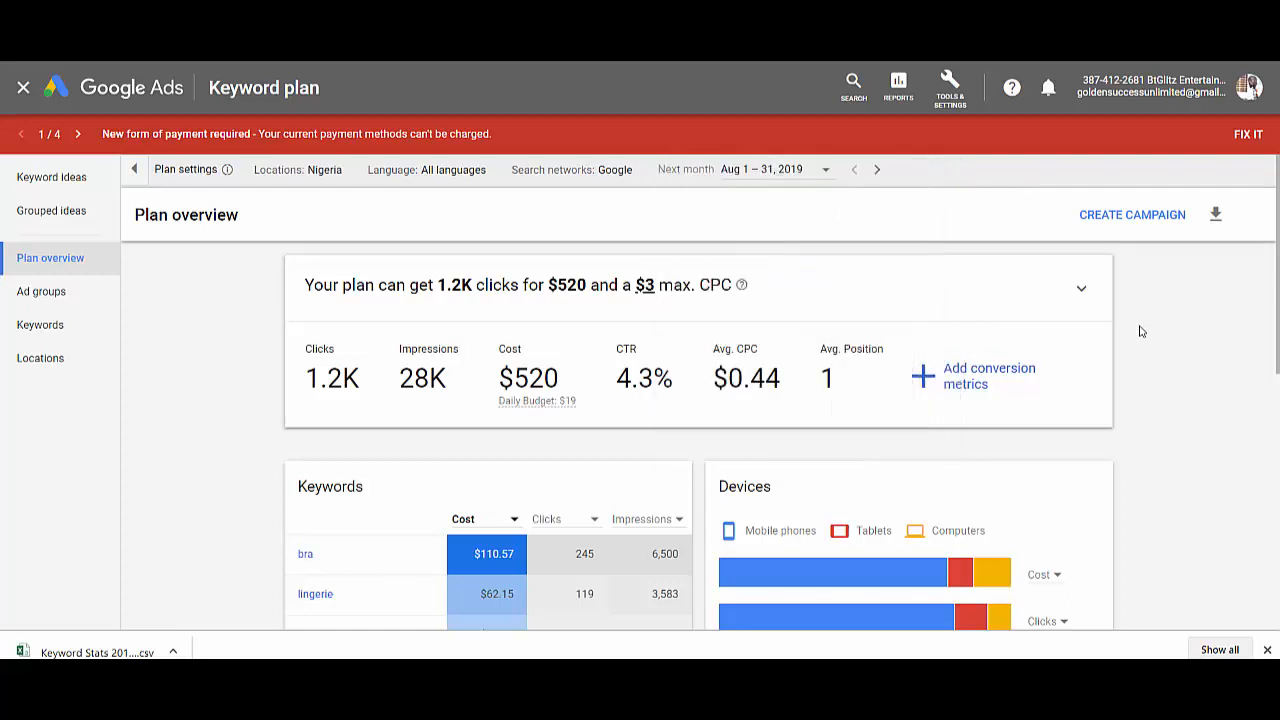
{"action": "scroll", "coordinate": [1165, 341], "scroll_direction": "down", "scroll_amount": 3}
{"action": "scroll", "coordinate": [1165, 341], "scroll_direction": "up", "scroll_amount": 1}
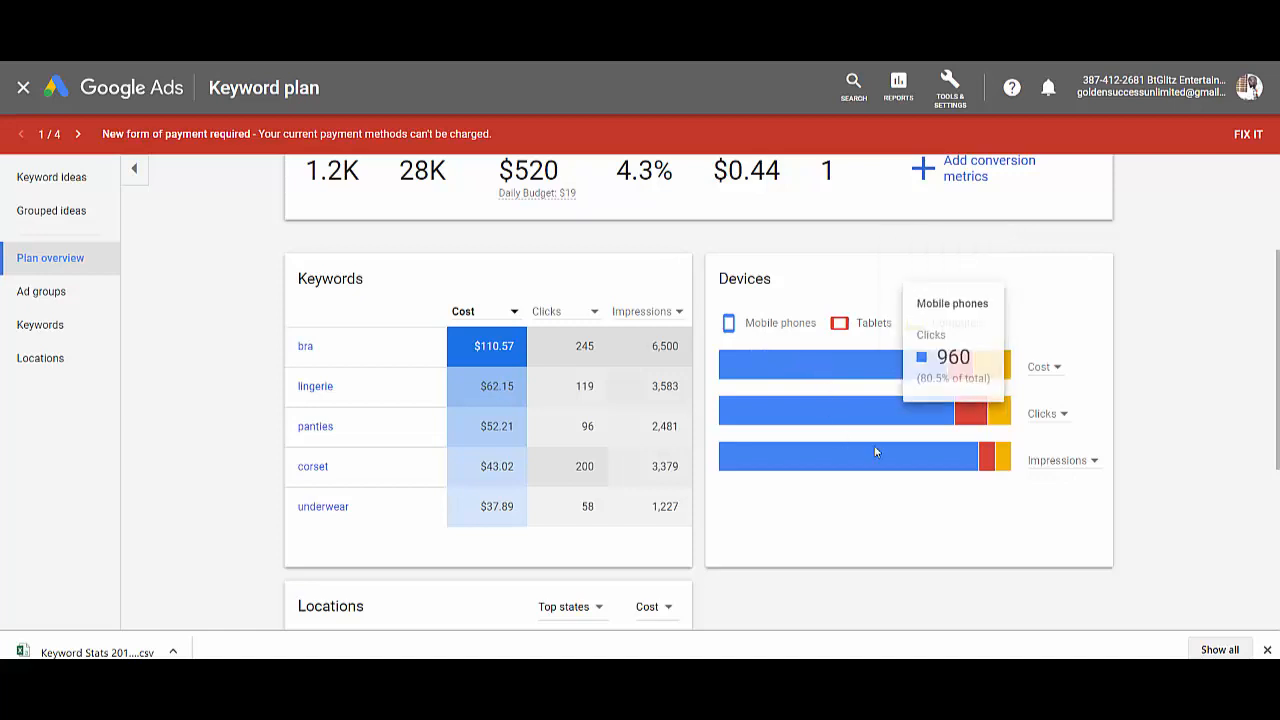
{"action": "scroll", "coordinate": [1195, 365], "scroll_direction": "down", "scroll_amount": 5}
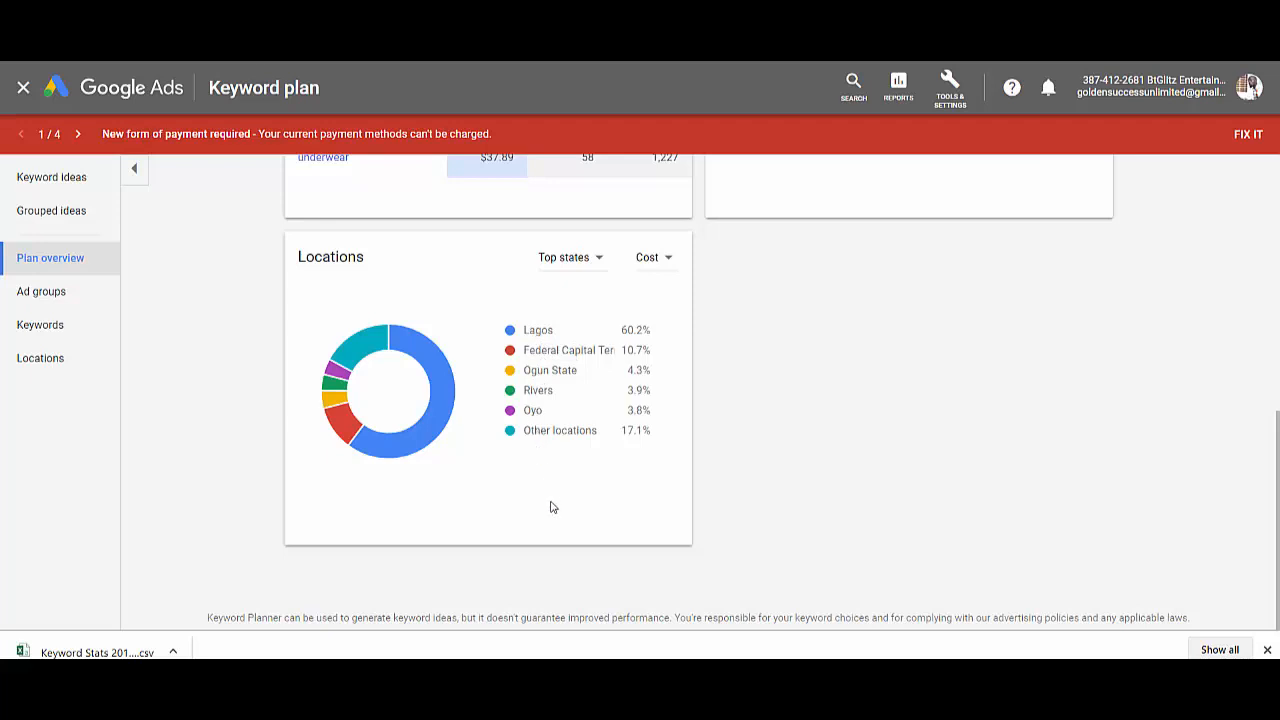
{"action": "scroll", "coordinate": [799, 455], "scroll_direction": "up", "scroll_amount": 5}
{"action": "scroll", "coordinate": [799, 451], "scroll_direction": "up", "scroll_amount": 2}
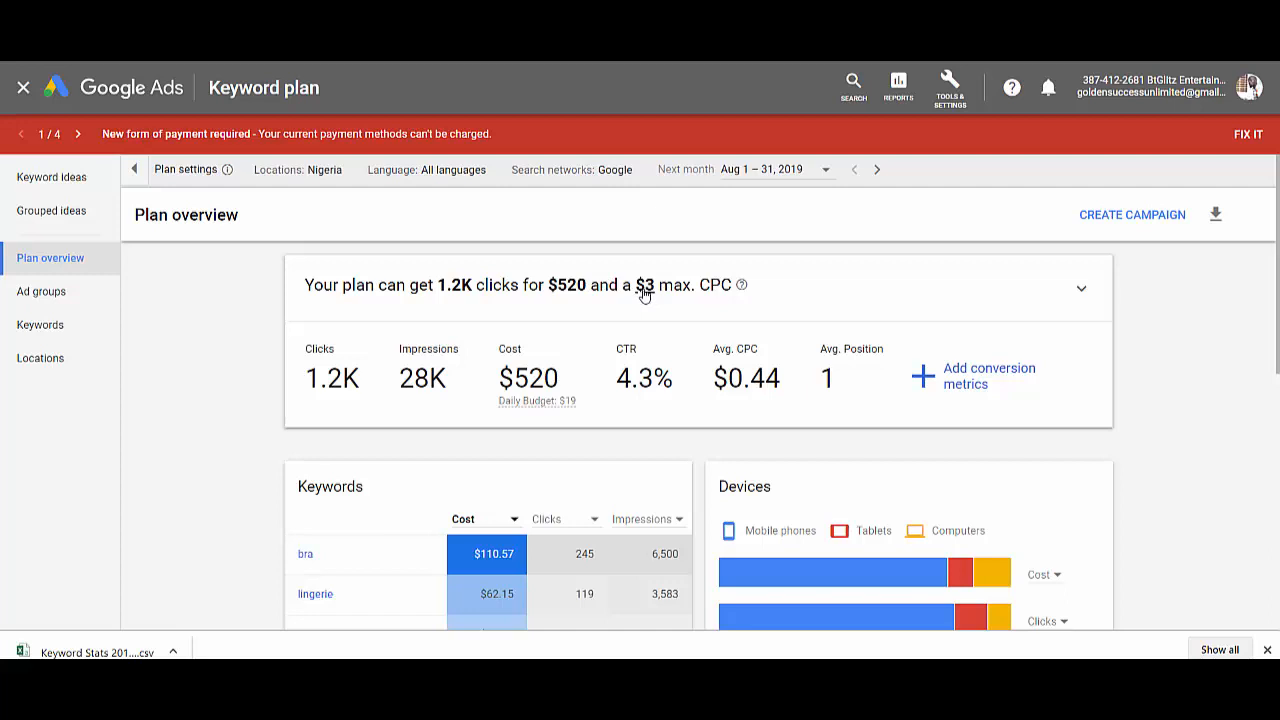
View the plan's location forecasts and look over its keyword forecasts.
{"action": "left_click", "coordinate": [63, 362]}
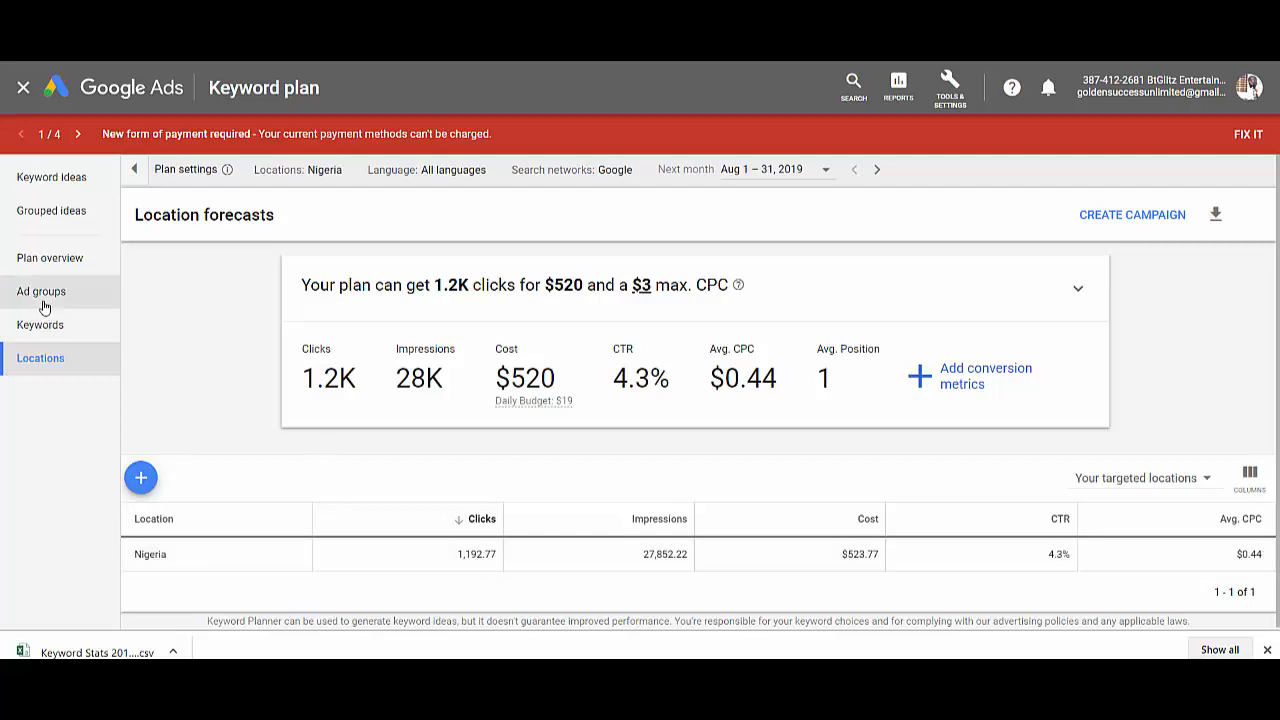
{"action": "left_click", "coordinate": [50, 331]}
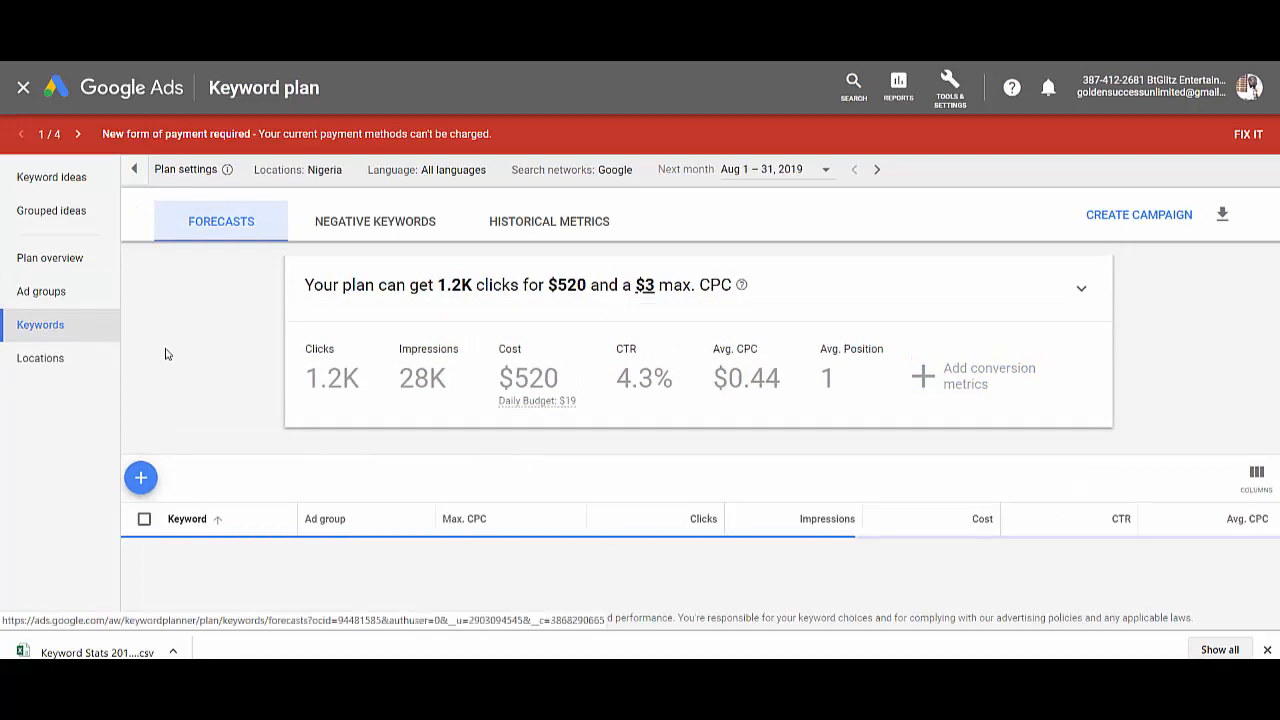
{"action": "scroll", "coordinate": [170, 346], "scroll_direction": "down", "scroll_amount": 1}
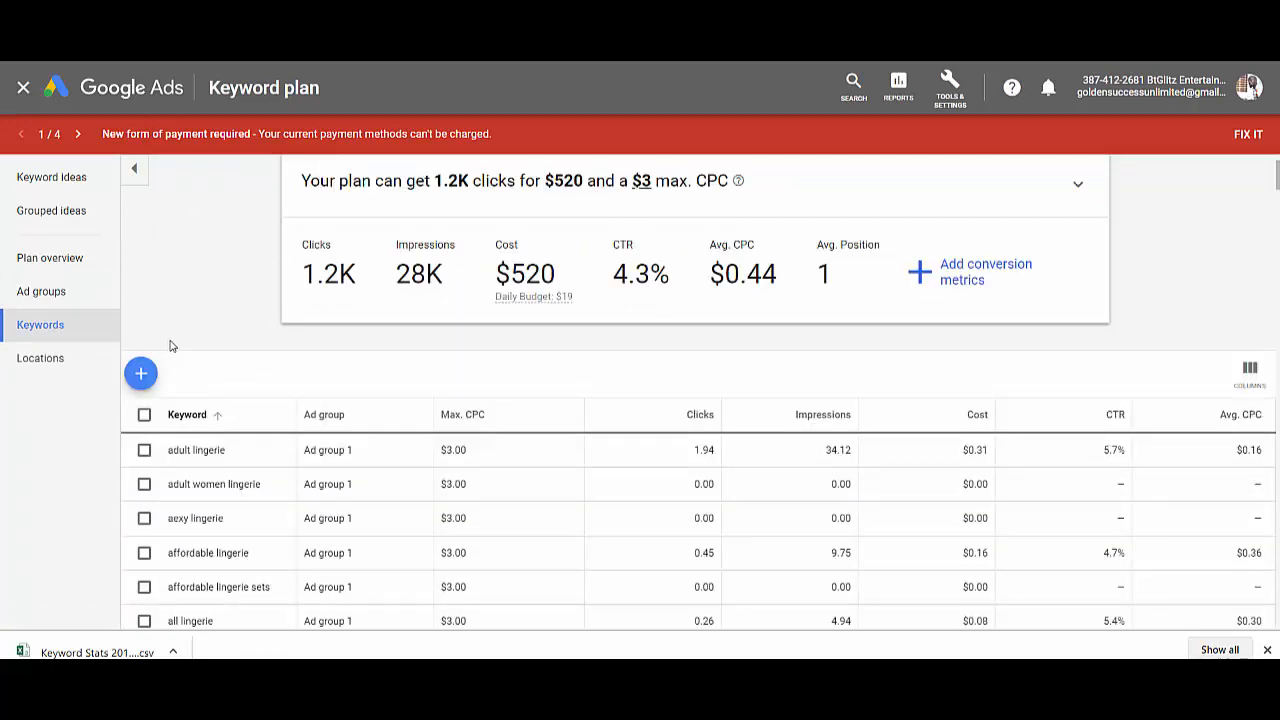
{"action": "scroll", "coordinate": [168, 346], "scroll_direction": "down", "scroll_amount": 2}
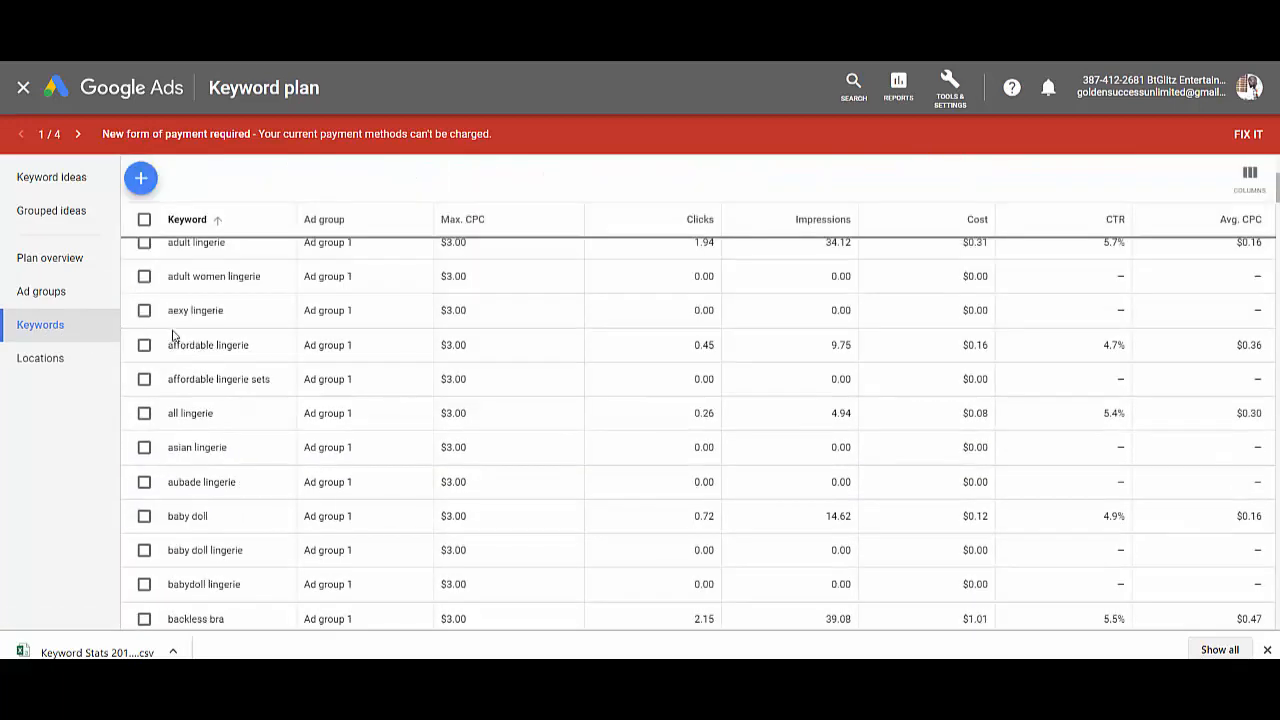
{"action": "scroll", "coordinate": [175, 330], "scroll_direction": "up", "scroll_amount": 1}
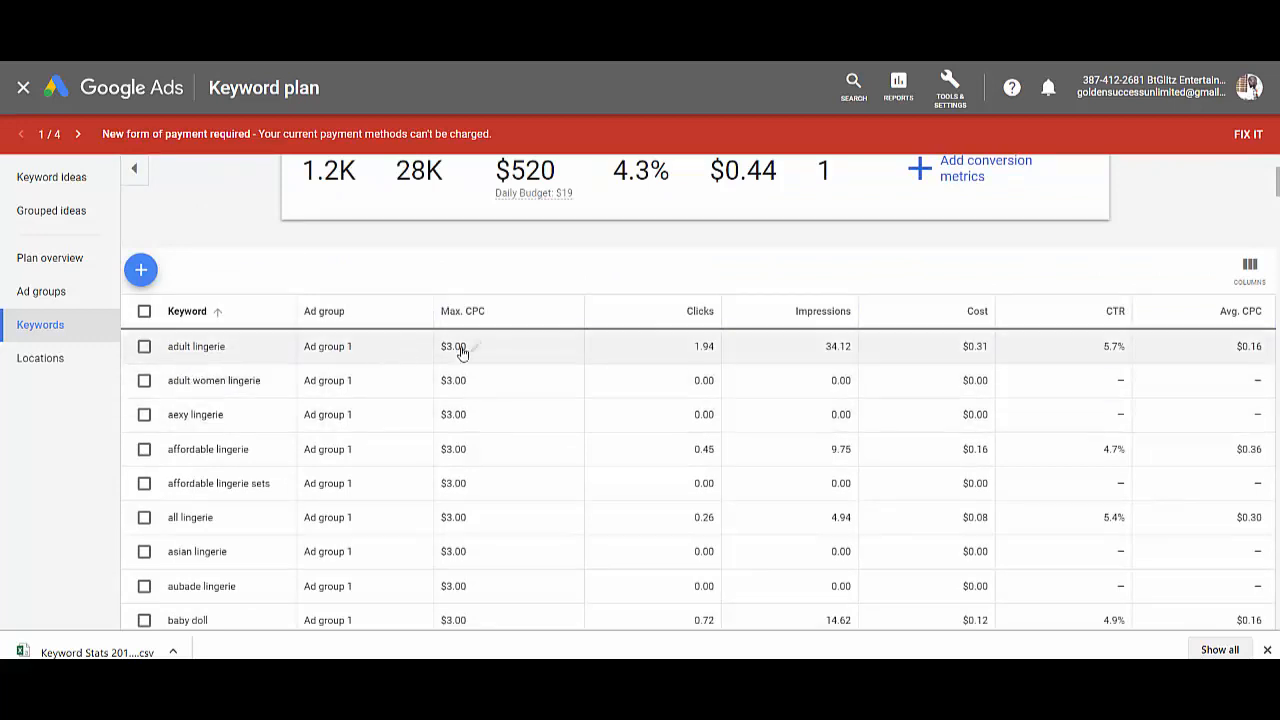
Sort the keyword forecasts by Clicks in descending order and review the keywords down the list.
{"action": "left_click", "coordinate": [655, 319]}
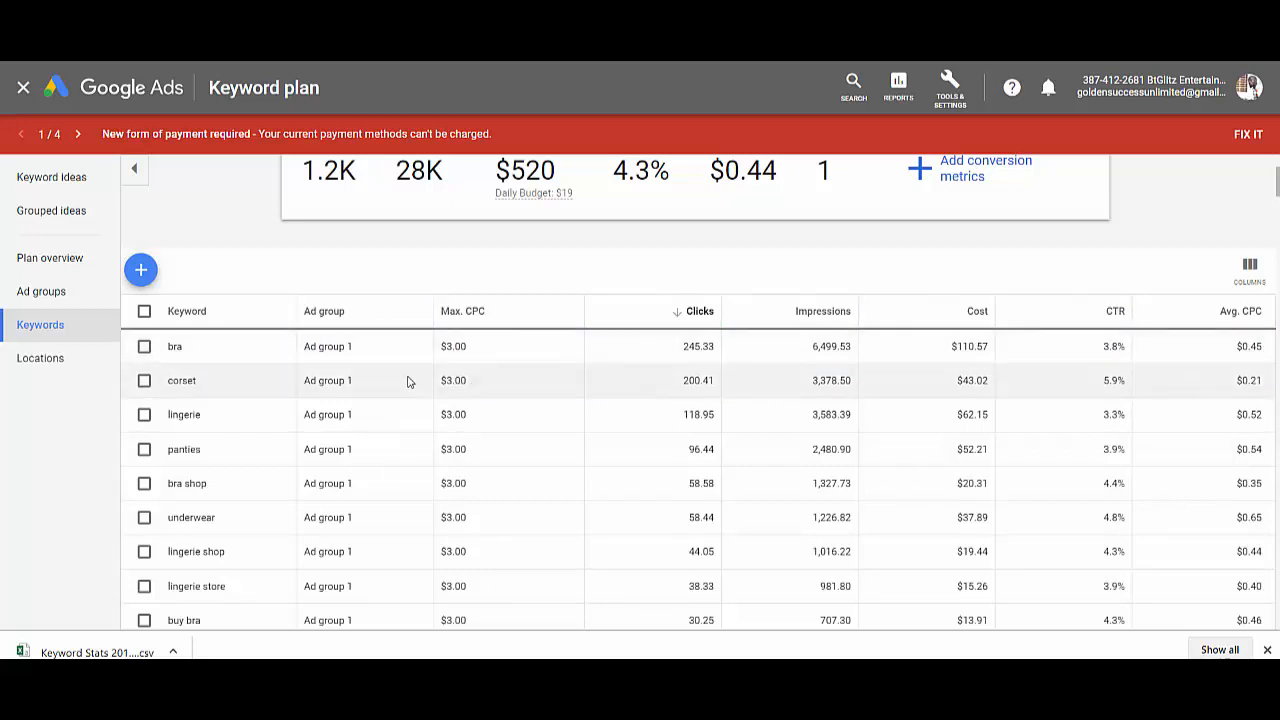
{"action": "scroll", "coordinate": [249, 388], "scroll_direction": "down", "scroll_amount": 2}
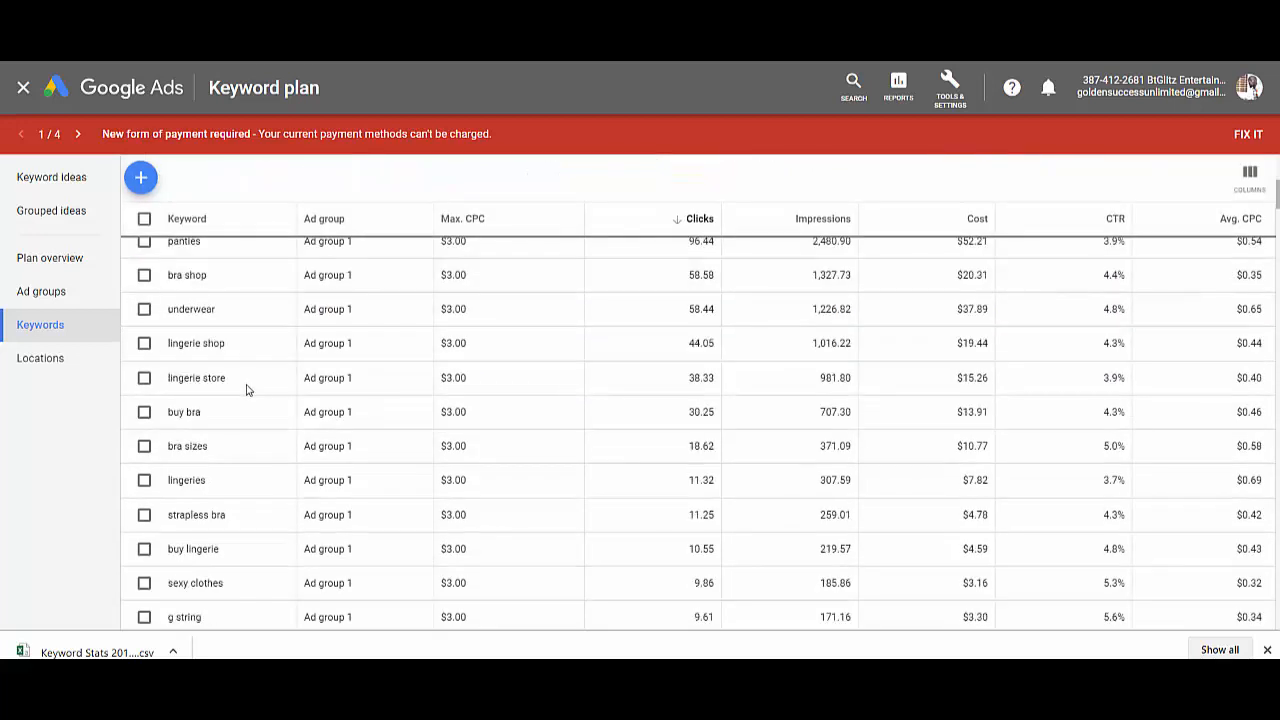
{"action": "scroll", "coordinate": [249, 388], "scroll_direction": "down", "scroll_amount": 4}
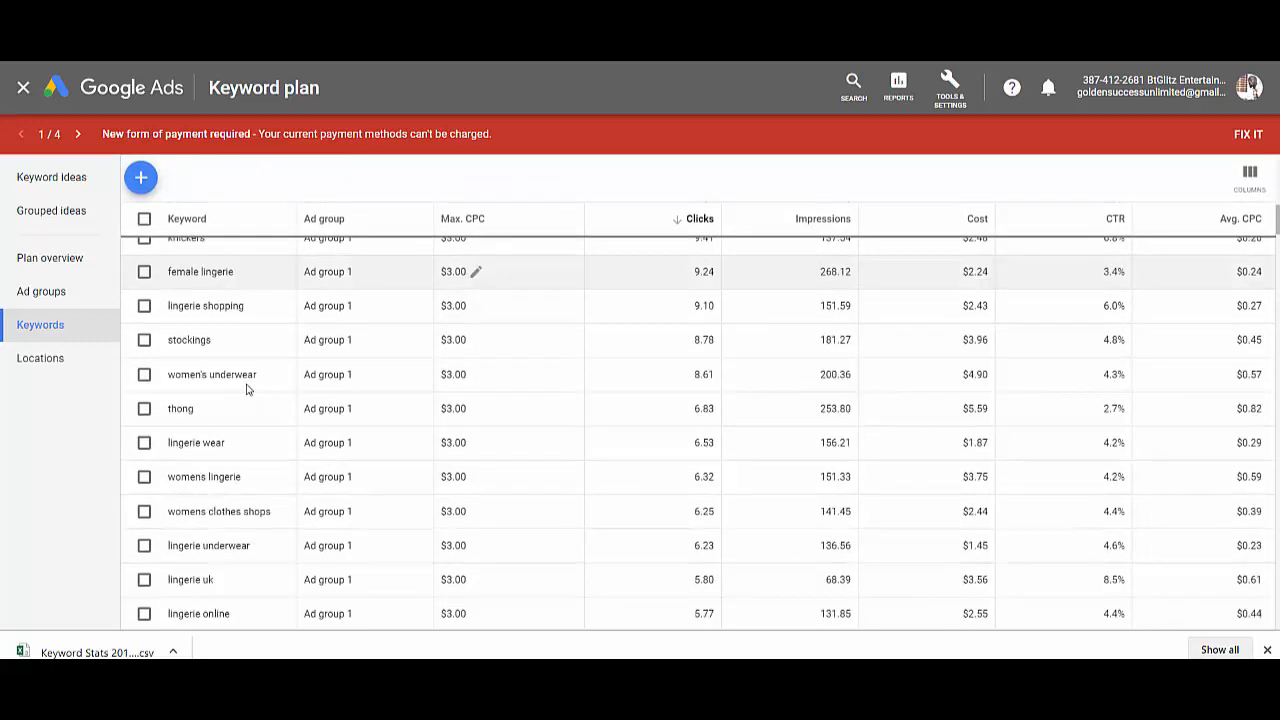
{"action": "scroll", "coordinate": [249, 388], "scroll_direction": "down", "scroll_amount": 4}
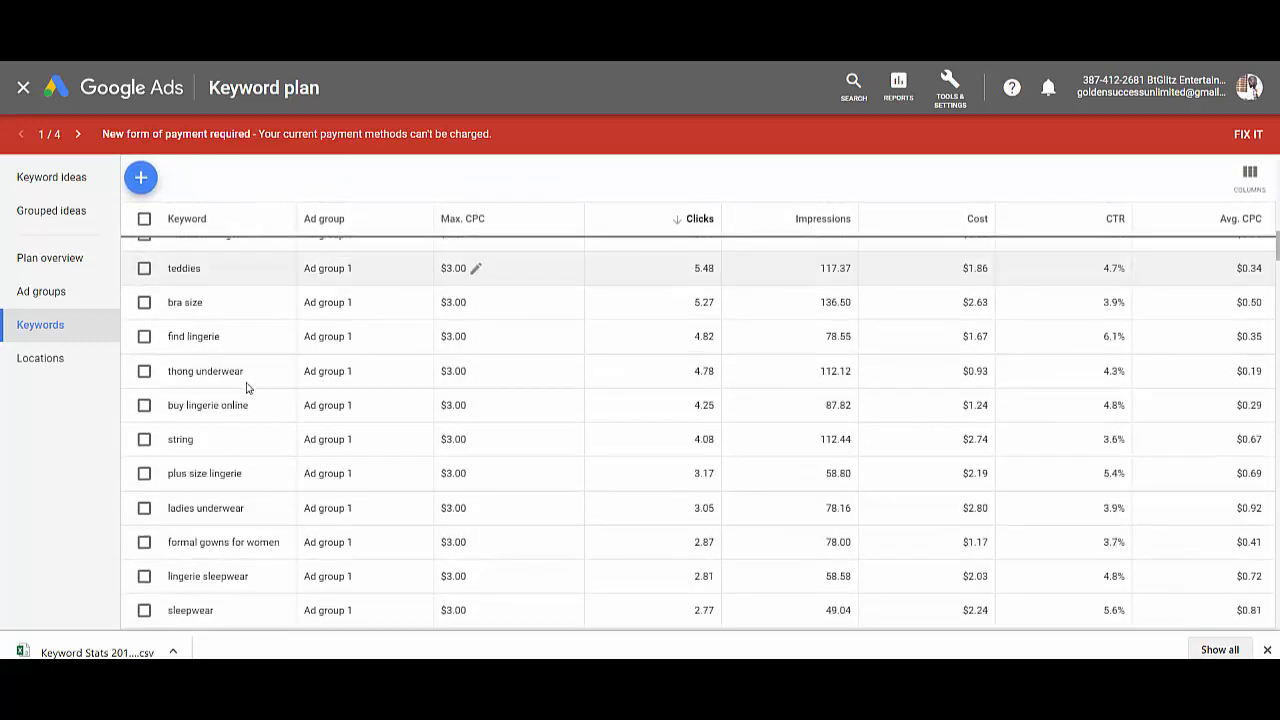
{"action": "scroll", "coordinate": [249, 388], "scroll_direction": "down", "scroll_amount": 4}
{"action": "scroll", "coordinate": [249, 388], "scroll_direction": "up", "scroll_amount": 6}
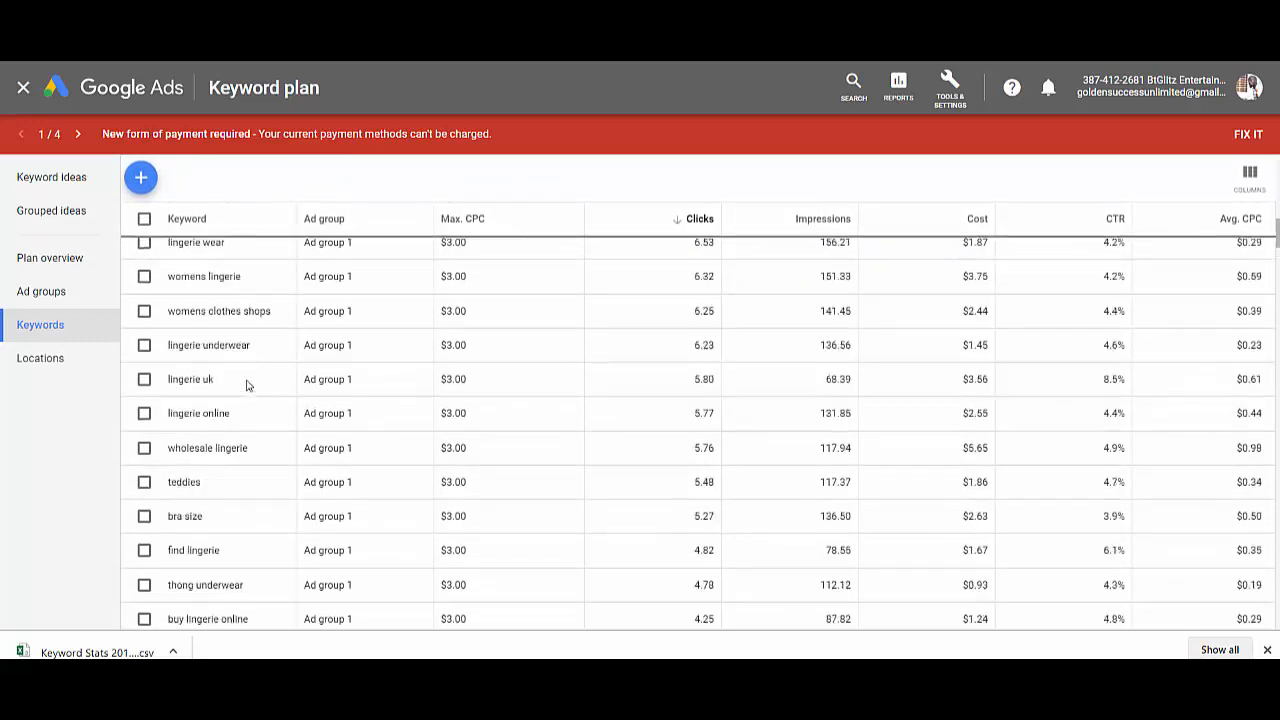
{"action": "scroll", "coordinate": [249, 386], "scroll_direction": "up", "scroll_amount": 10}
{"action": "scroll", "coordinate": [540, 500], "scroll_direction": "down", "scroll_amount": 2}
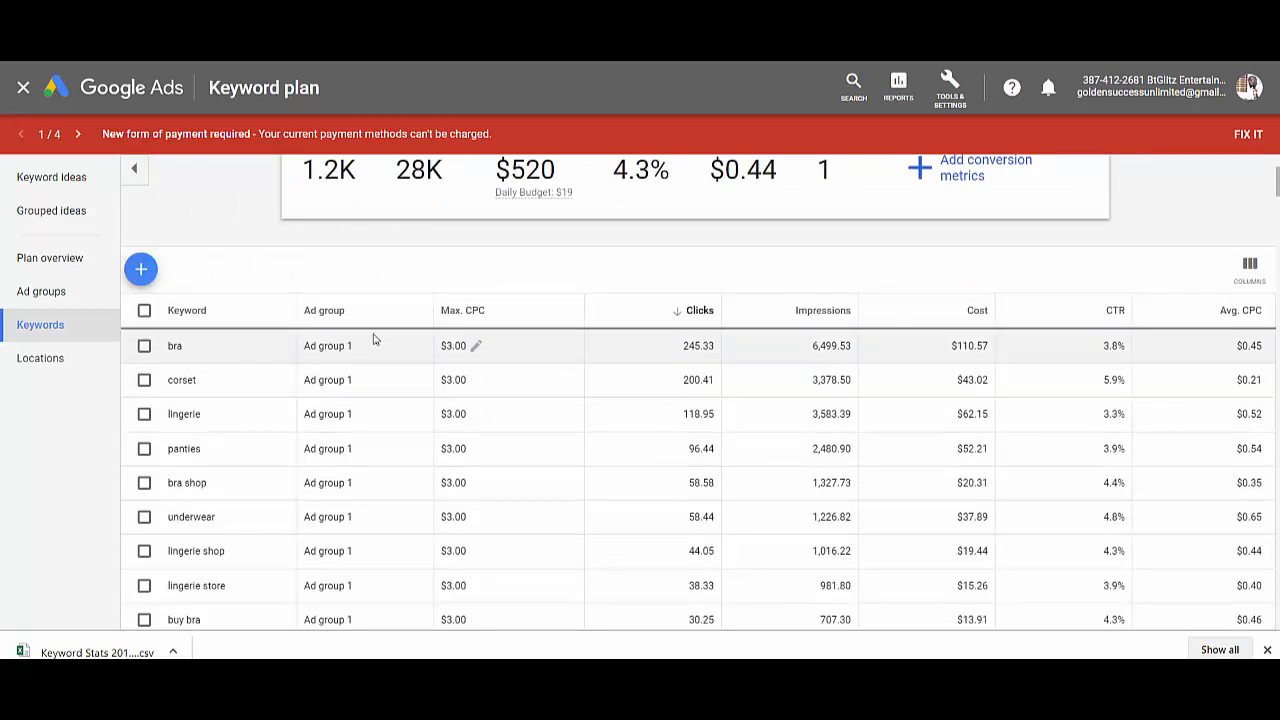
Sort the keyword forecasts by Cost in descending order and review the keywords down the list.
{"action": "left_click", "coordinate": [467, 318]}
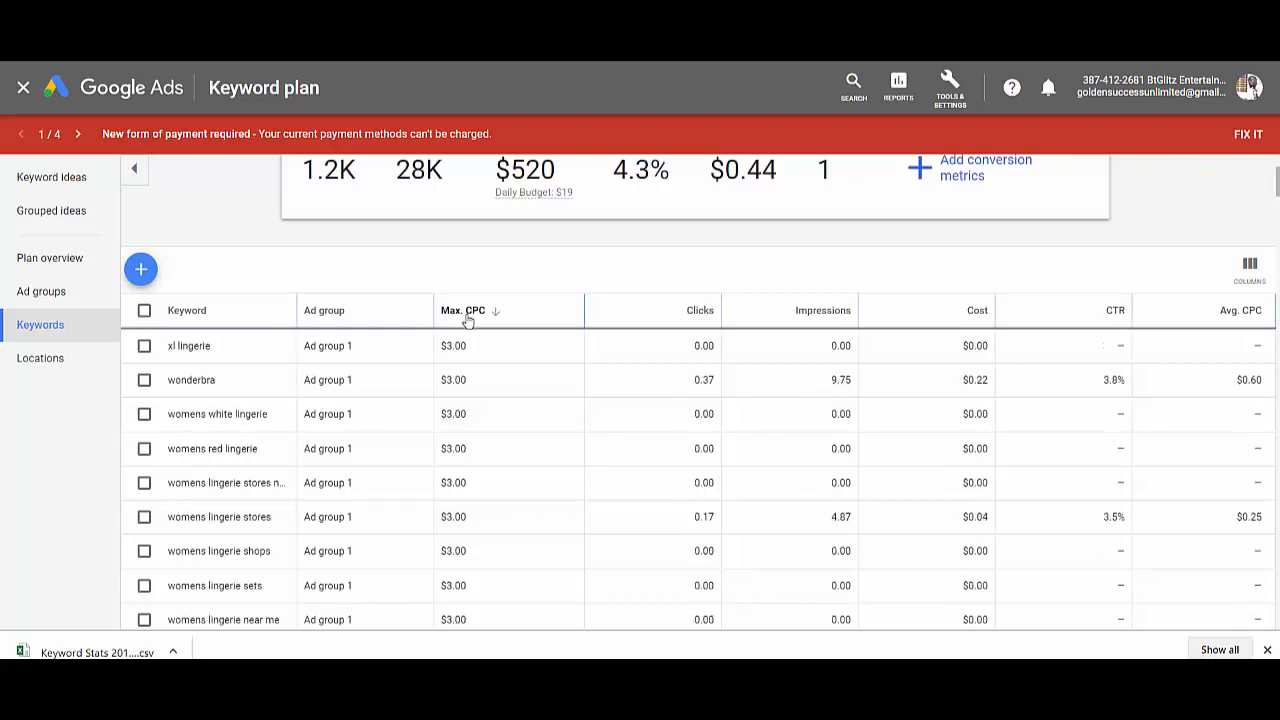
{"action": "left_click", "coordinate": [467, 318]}
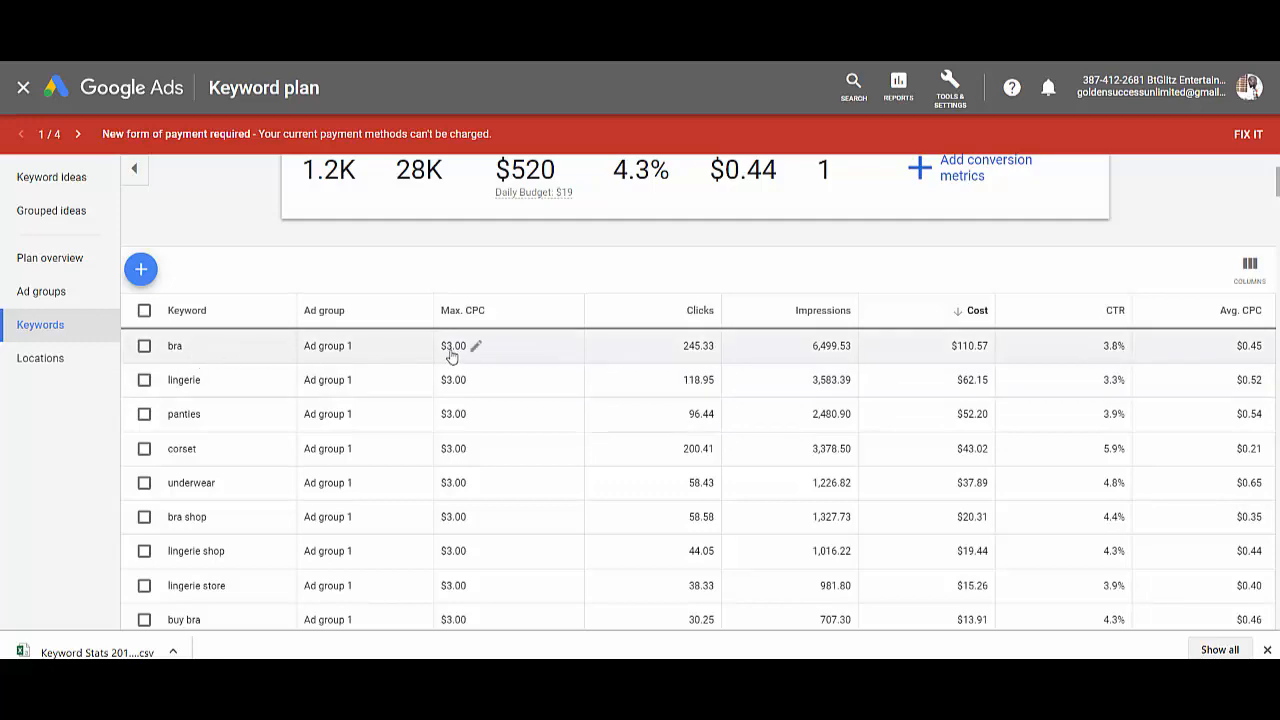
{"action": "scroll", "coordinate": [453, 358], "scroll_direction": "down", "scroll_amount": 5}
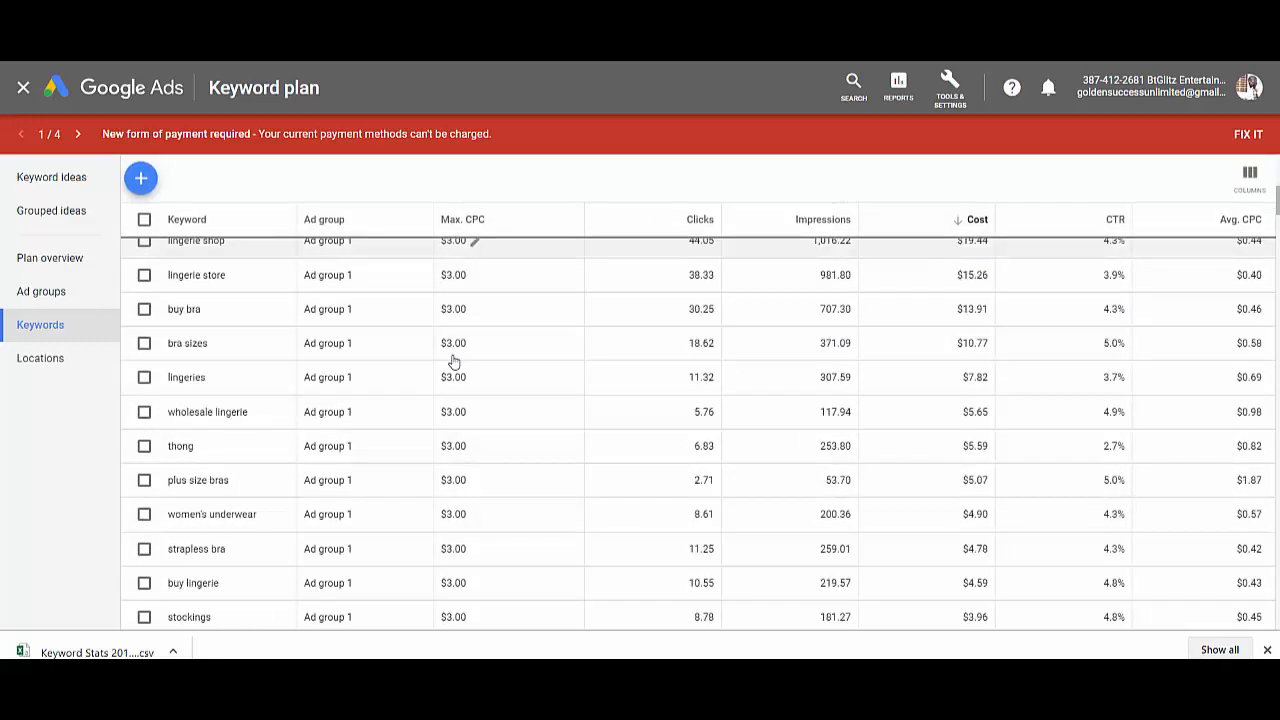
{"action": "scroll", "coordinate": [458, 372], "scroll_direction": "down", "scroll_amount": 10}
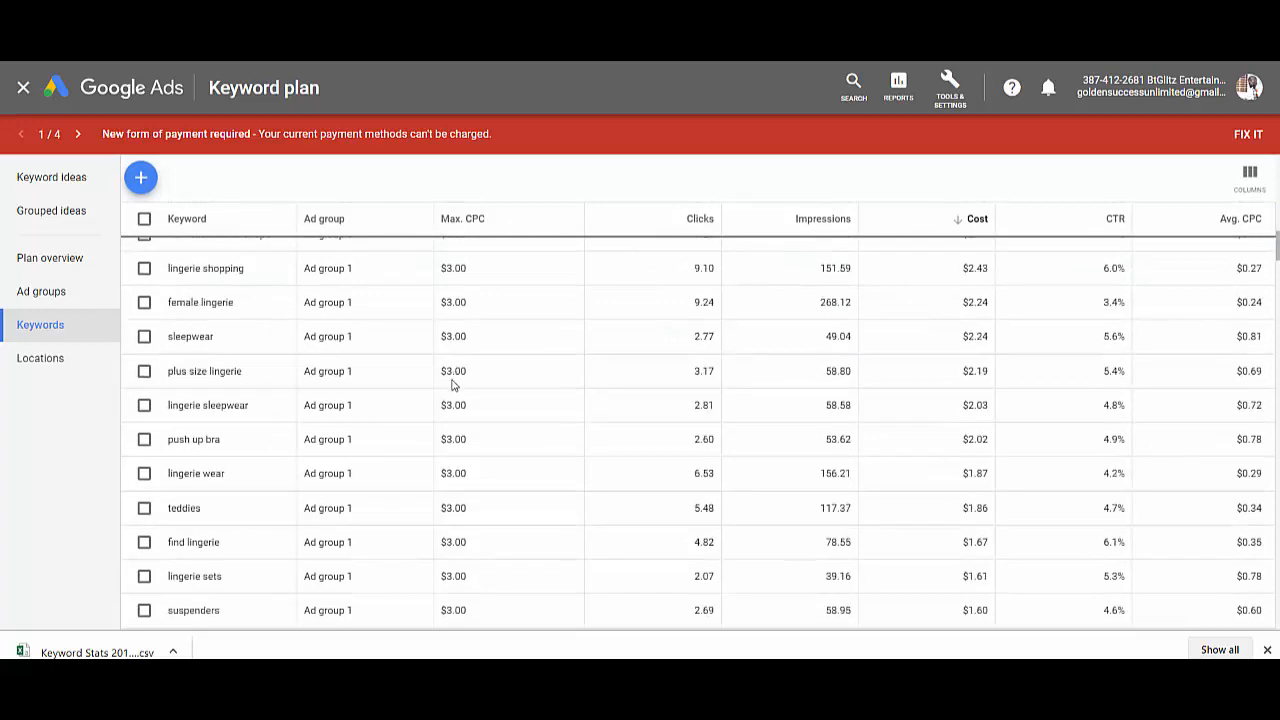
{"action": "scroll", "coordinate": [460, 398], "scroll_direction": "down", "scroll_amount": 6}
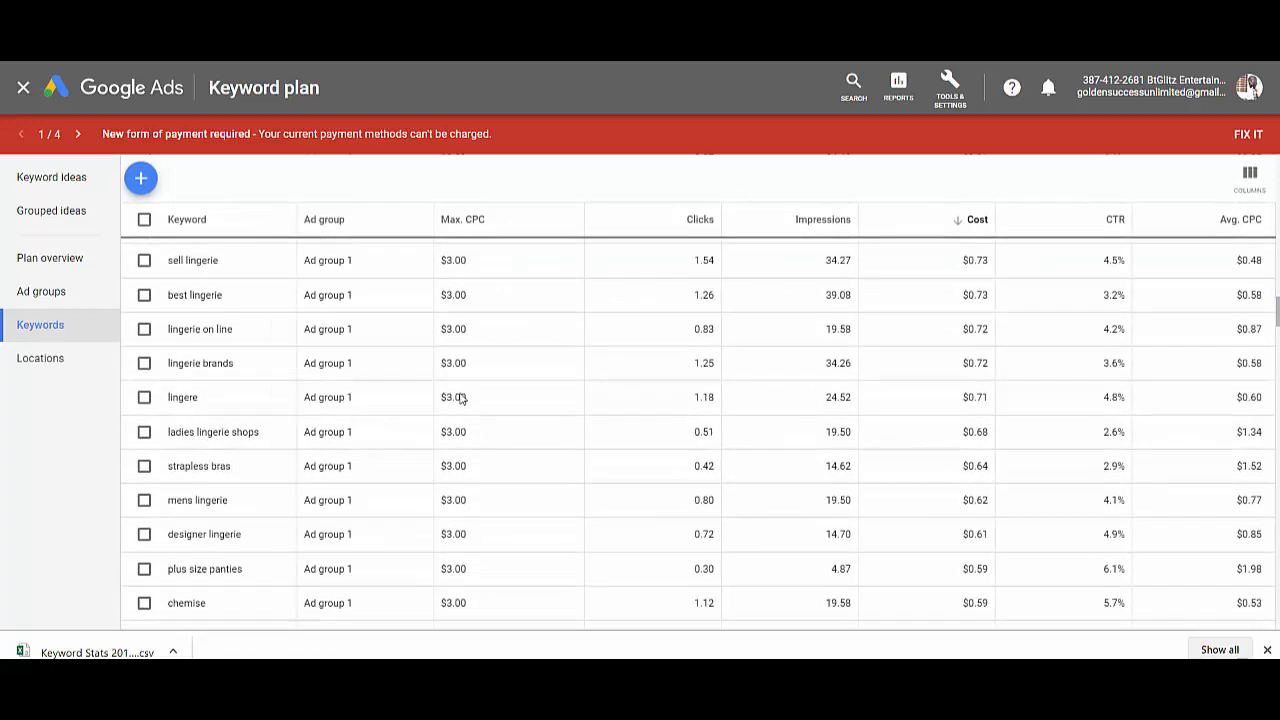
{"action": "scroll", "coordinate": [276, 364], "scroll_direction": "down", "scroll_amount": 10}
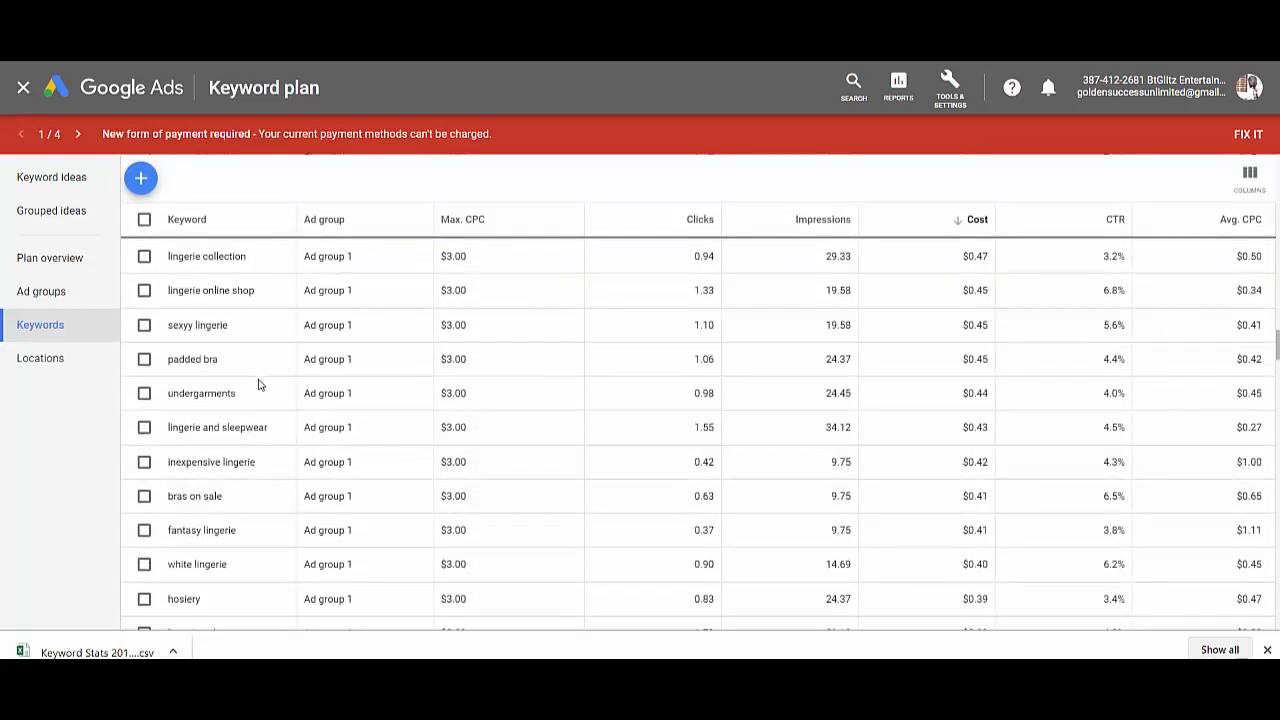
{"action": "scroll", "coordinate": [256, 389], "scroll_direction": "down", "scroll_amount": 6}
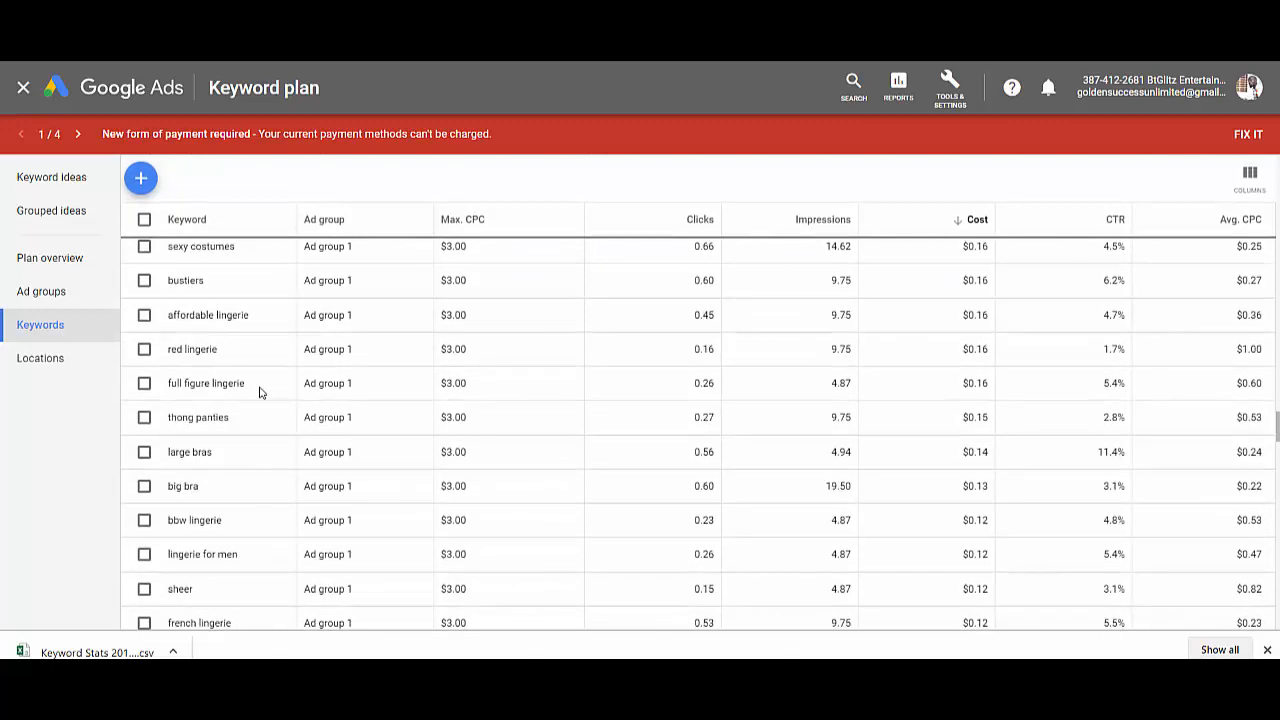
{"action": "scroll", "coordinate": [258, 390], "scroll_direction": "up", "scroll_amount": 2}
{"action": "scroll", "coordinate": [259, 391], "scroll_direction": "down", "scroll_amount": 1}
{"action": "scroll", "coordinate": [259, 391], "scroll_direction": "up", "scroll_amount": 15}
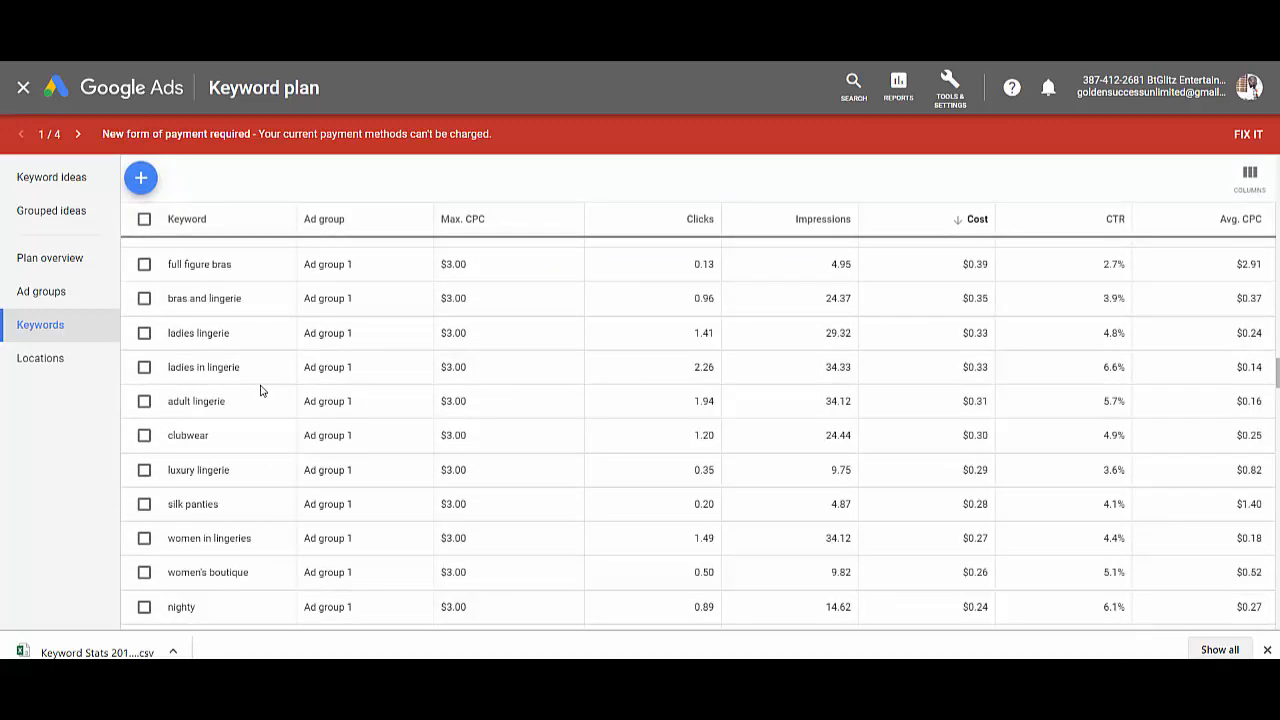
{"action": "scroll", "coordinate": [261, 388], "scroll_direction": "up", "scroll_amount": 15}
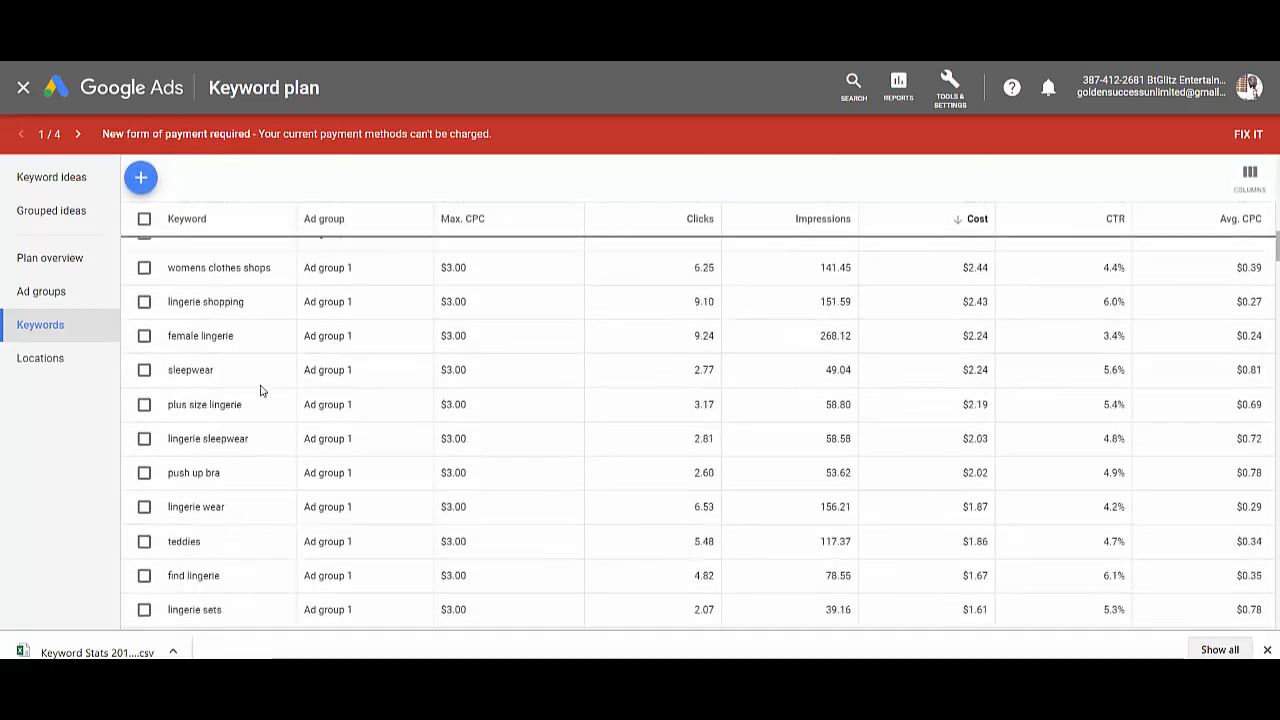
{"action": "scroll", "coordinate": [262, 386], "scroll_direction": "up", "scroll_amount": 5}
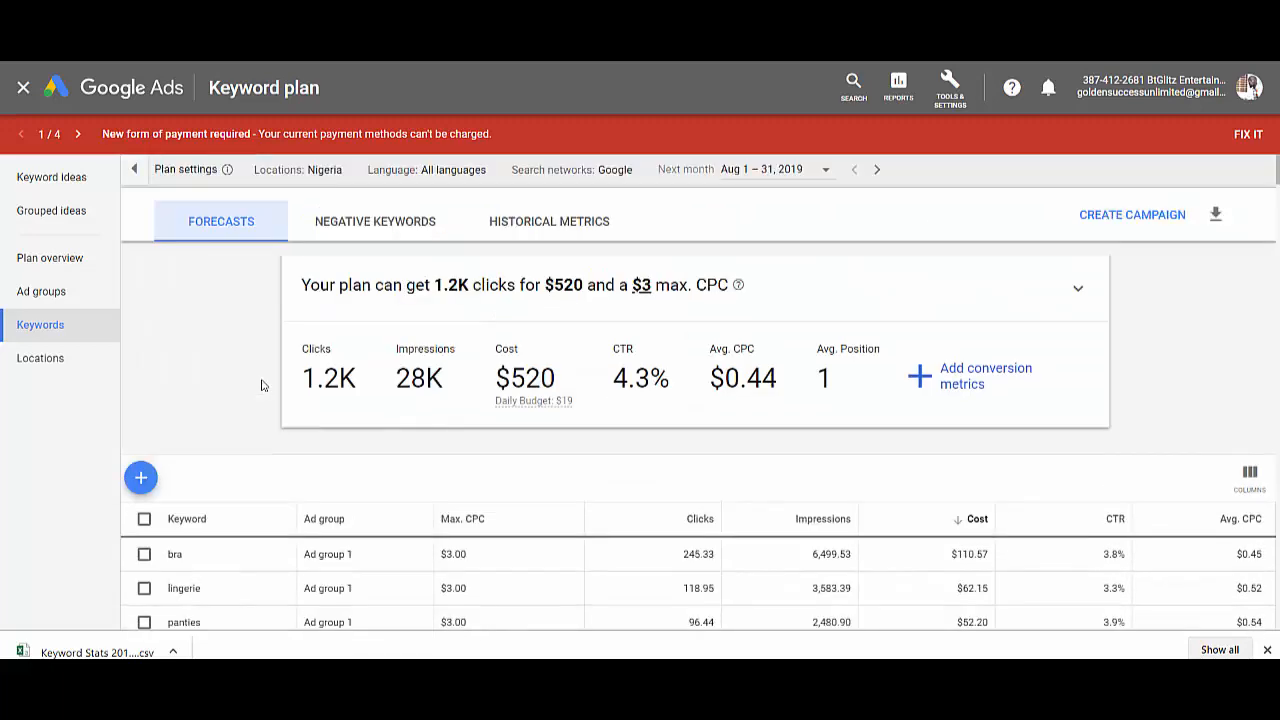
View the plan's ad group forecasts and review the keyword forecasts down to the end of the first page.
{"action": "left_click", "coordinate": [54, 303]}
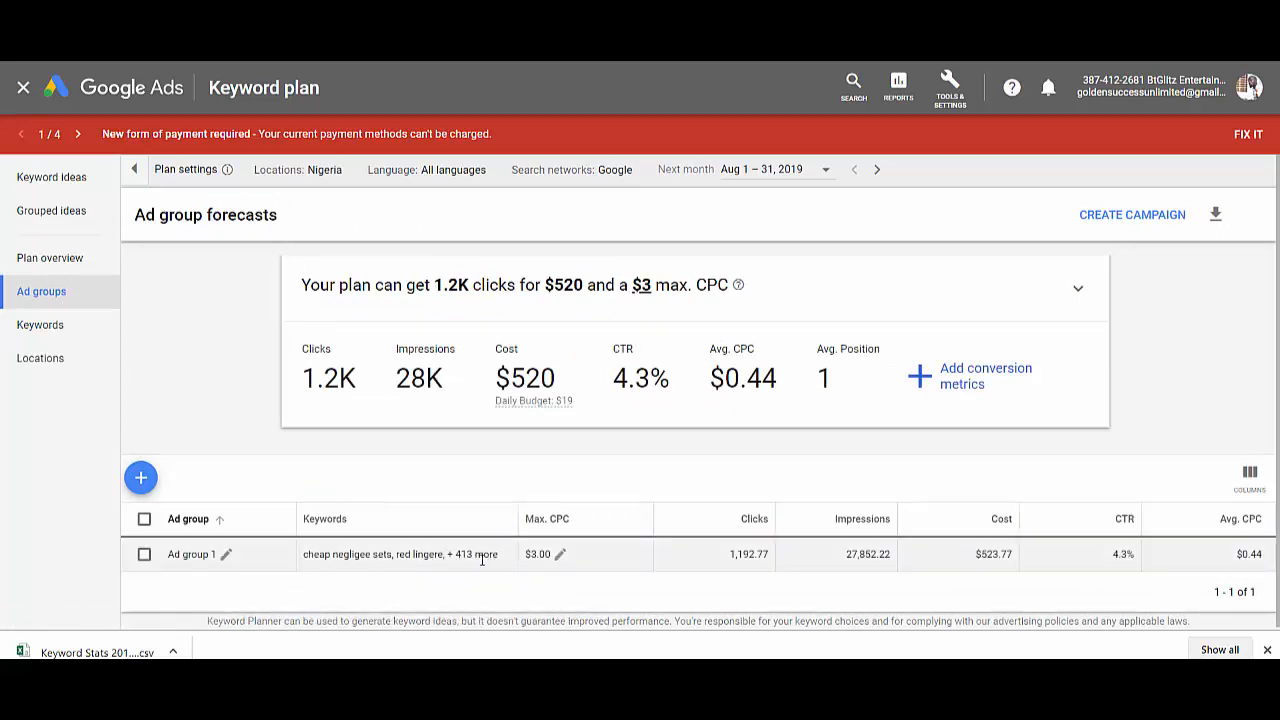
{"action": "left_click", "coordinate": [78, 332]}
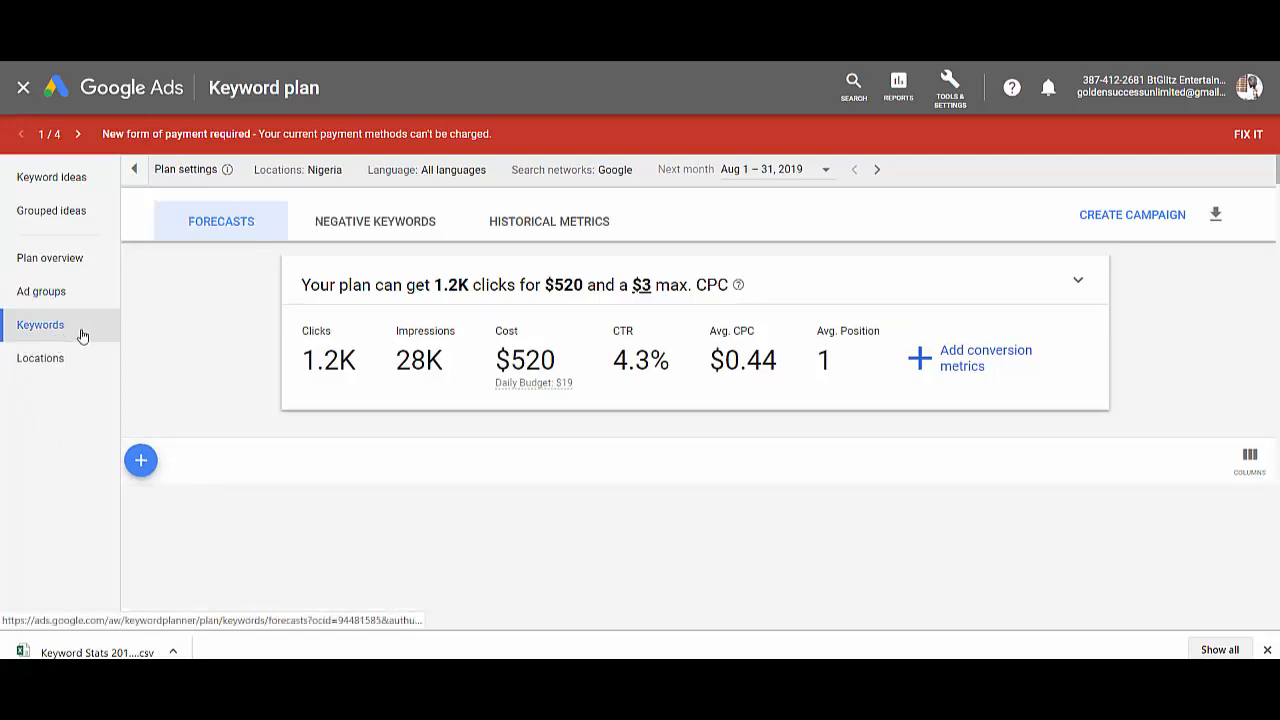
{"action": "scroll", "coordinate": [160, 391], "scroll_direction": "down", "scroll_amount": 5}
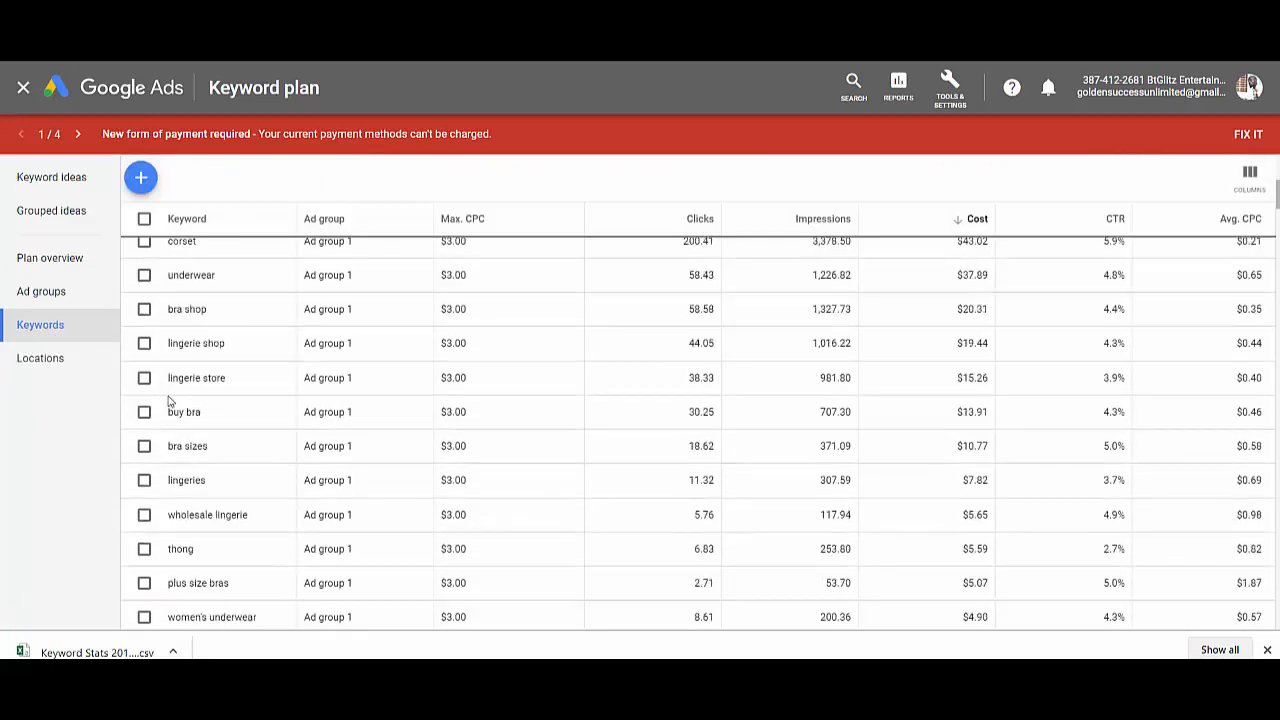
{"action": "scroll", "coordinate": [174, 402], "scroll_direction": "down", "scroll_amount": 15}
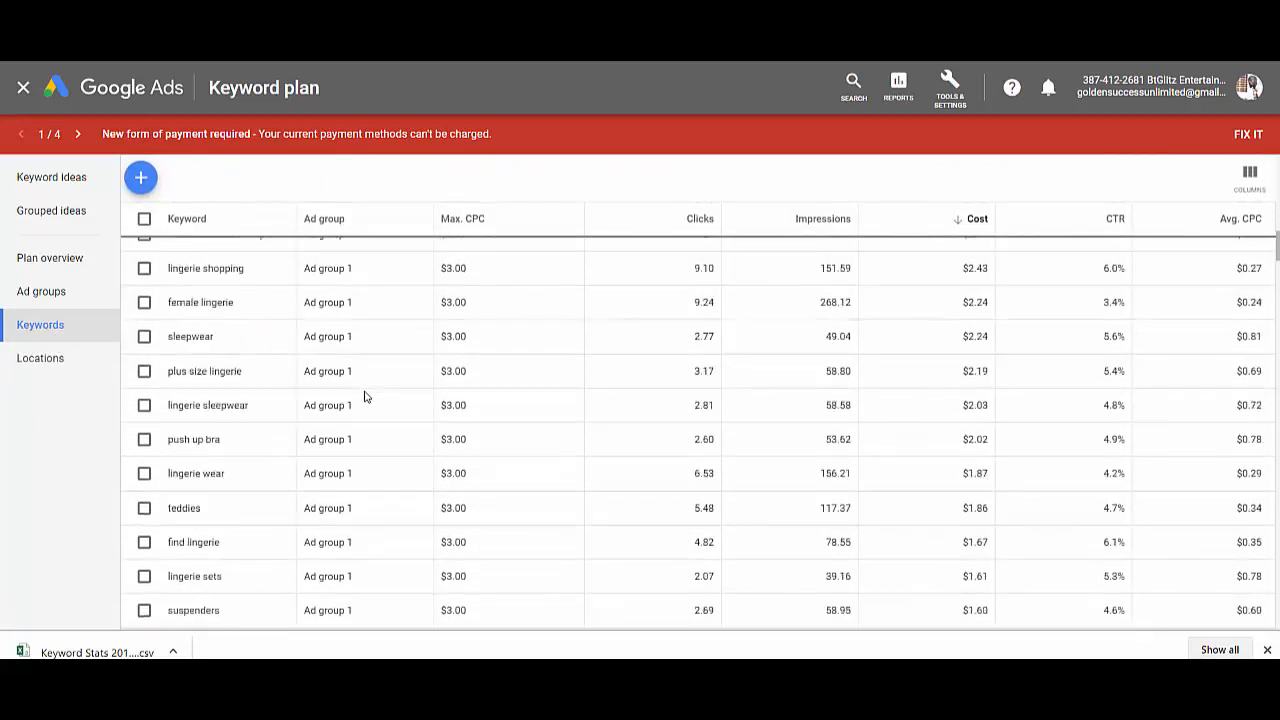
{"action": "scroll", "coordinate": [368, 406], "scroll_direction": "down", "scroll_amount": 15}
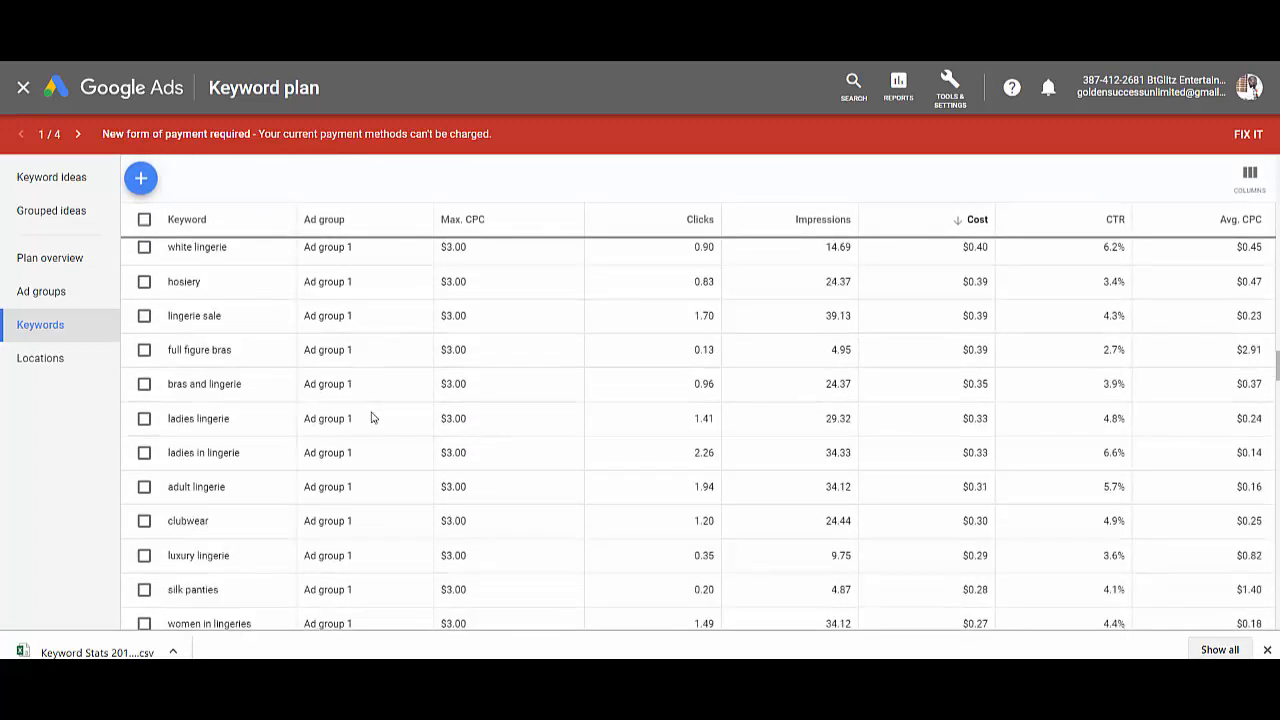
{"action": "scroll", "coordinate": [371, 417], "scroll_direction": "down", "scroll_amount": 15}
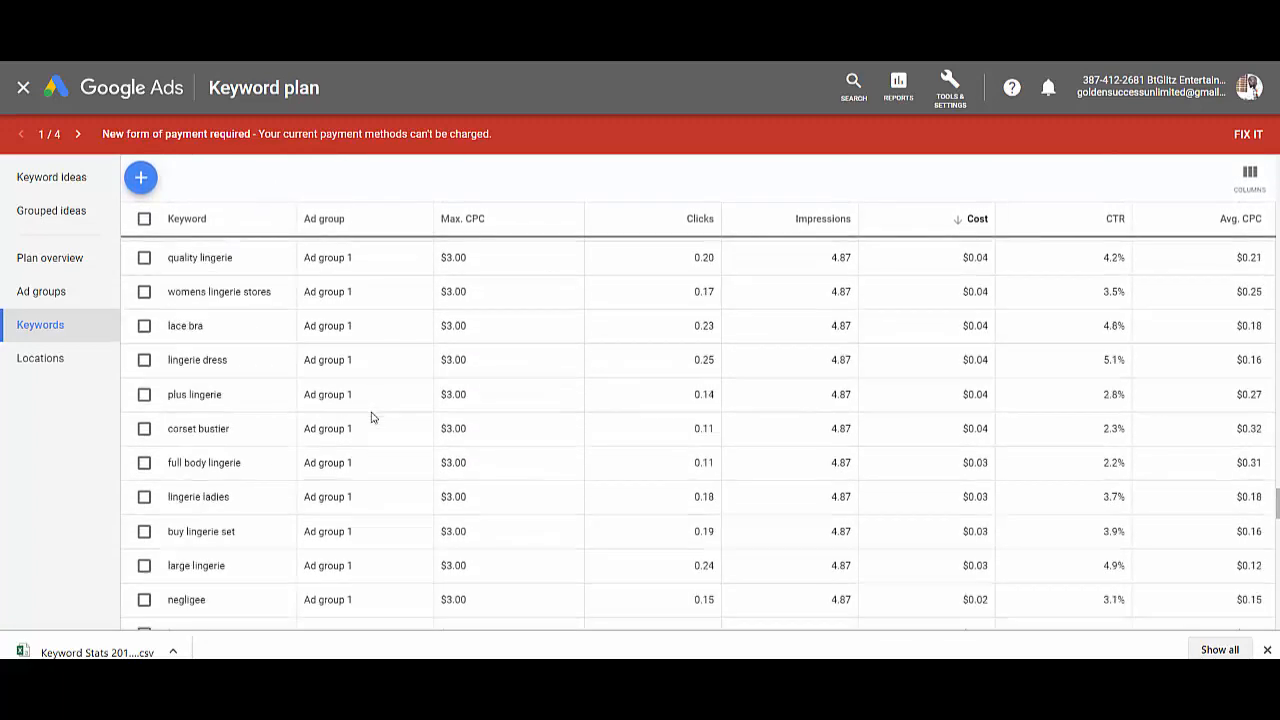
{"action": "scroll", "coordinate": [371, 417], "scroll_direction": "down", "scroll_amount": 15}
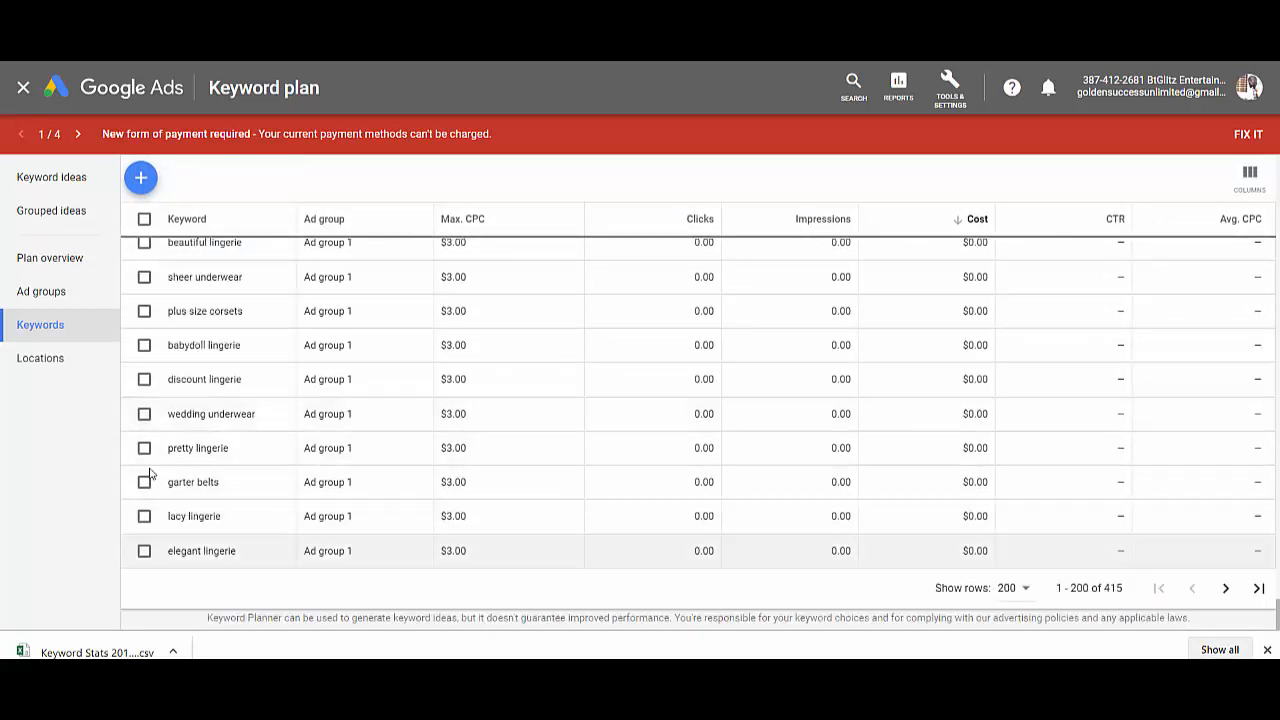
Go to the last page of the keyword forecasts and review the clicks, impressions and cost of its keywords.
{"action": "left_click", "coordinate": [1260, 589]}
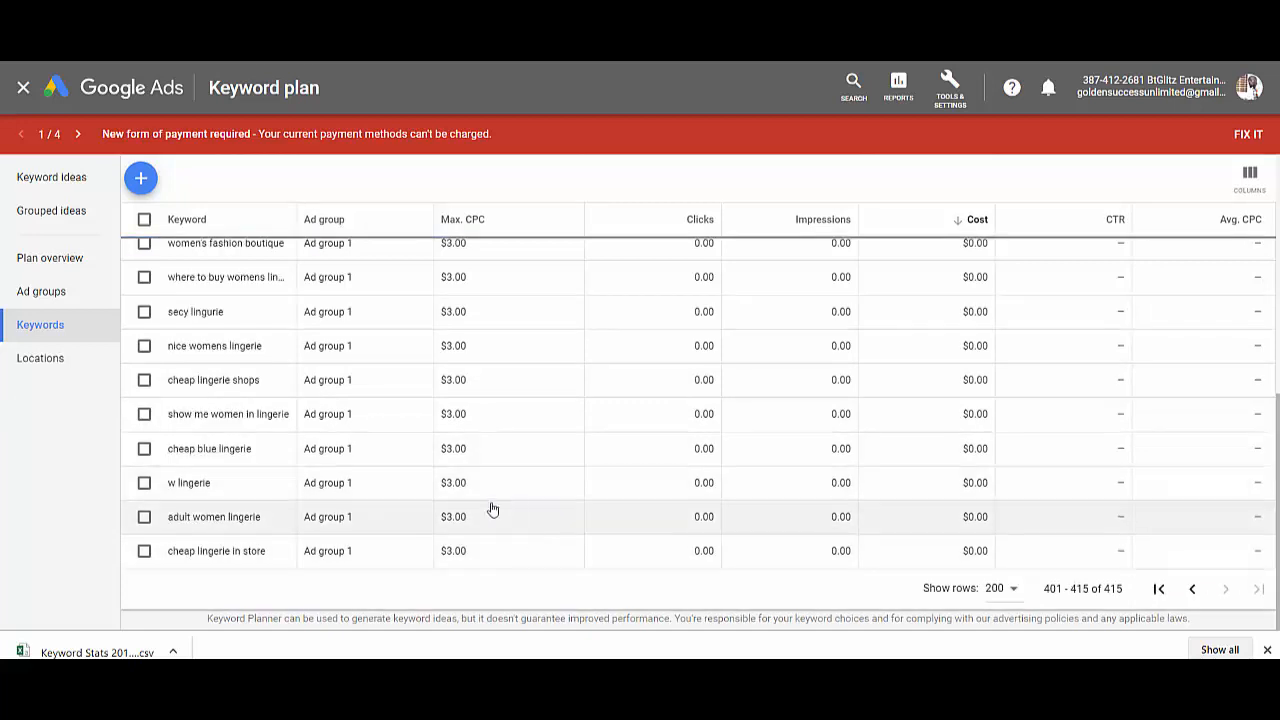
{"action": "scroll", "coordinate": [586, 538], "scroll_direction": "up", "scroll_amount": 10}
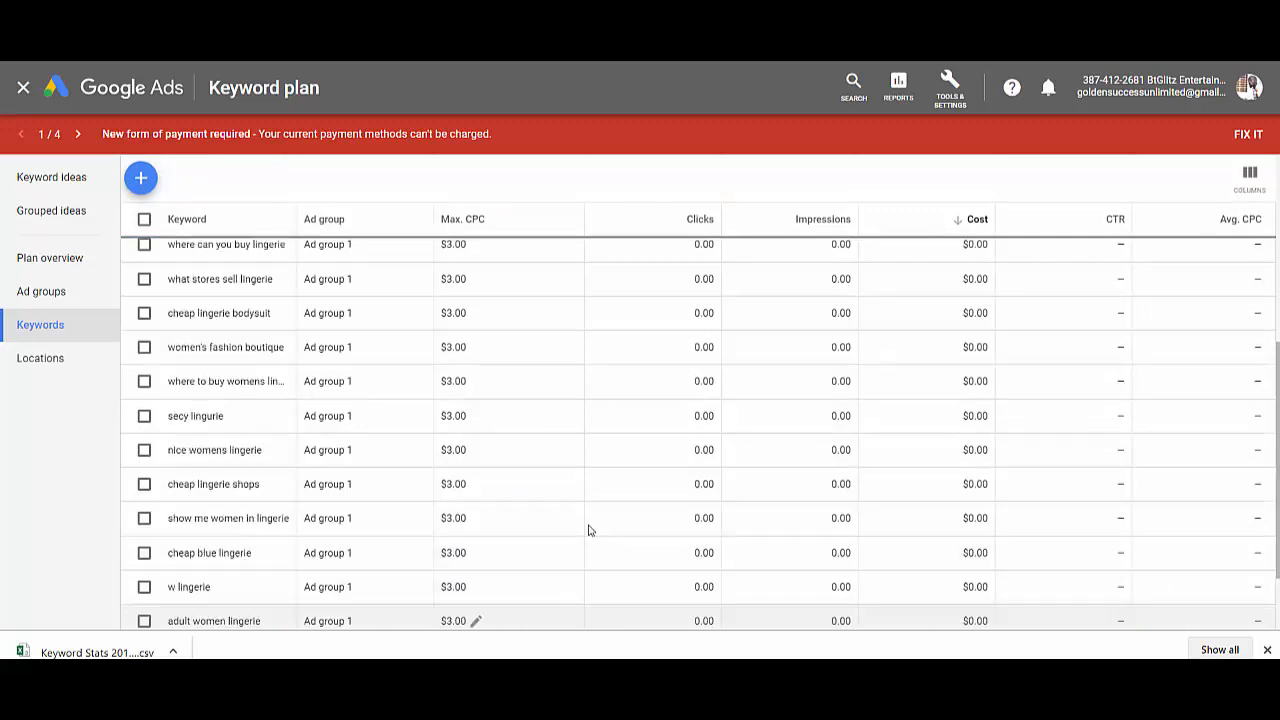
{"action": "scroll", "coordinate": [616, 533], "scroll_direction": "down", "scroll_amount": 5}
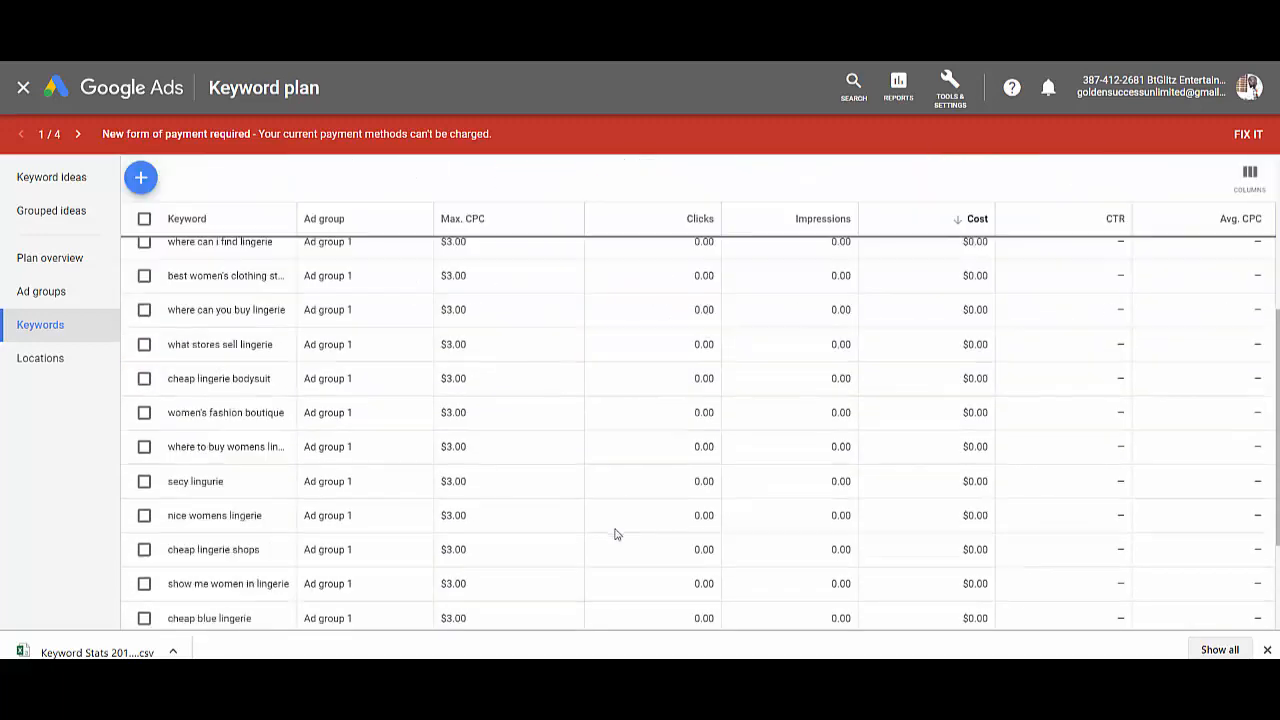
{"action": "scroll", "coordinate": [630, 516], "scroll_direction": "up", "scroll_amount": 1}
{"action": "scroll", "coordinate": [630, 516], "scroll_direction": "up", "scroll_amount": 5}
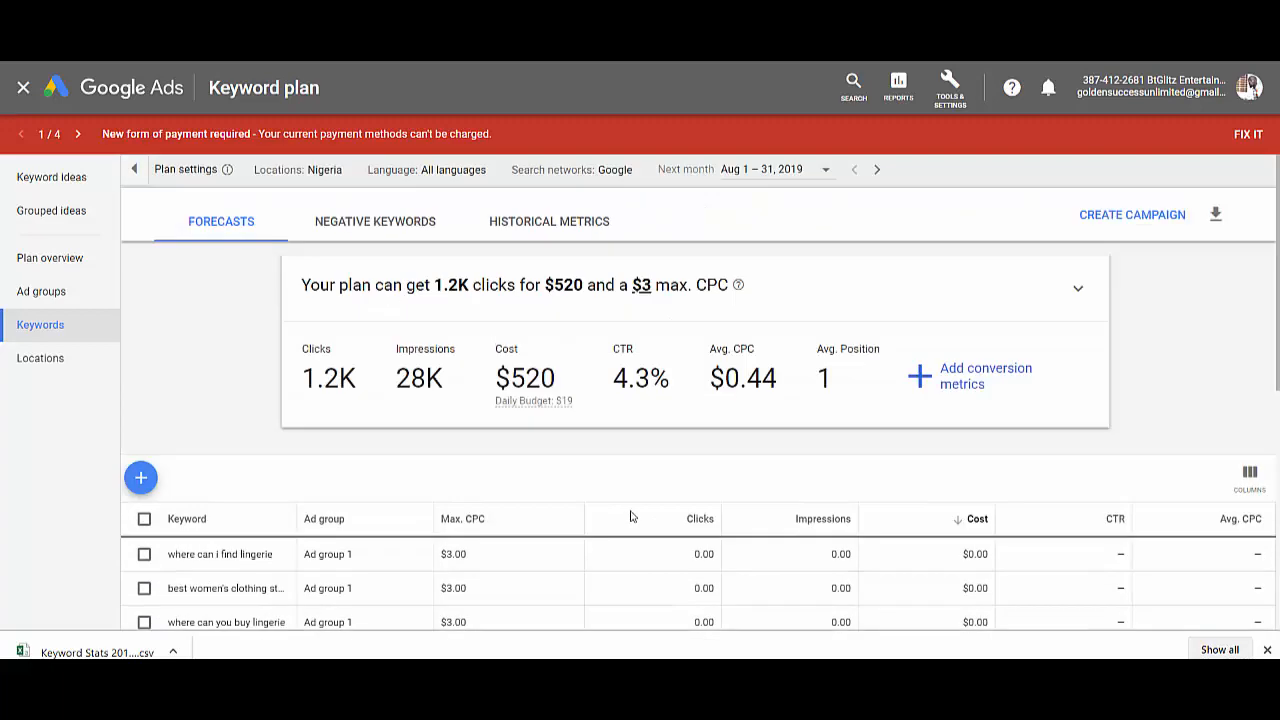
{"action": "scroll", "coordinate": [630, 516], "scroll_direction": "down", "scroll_amount": 6}
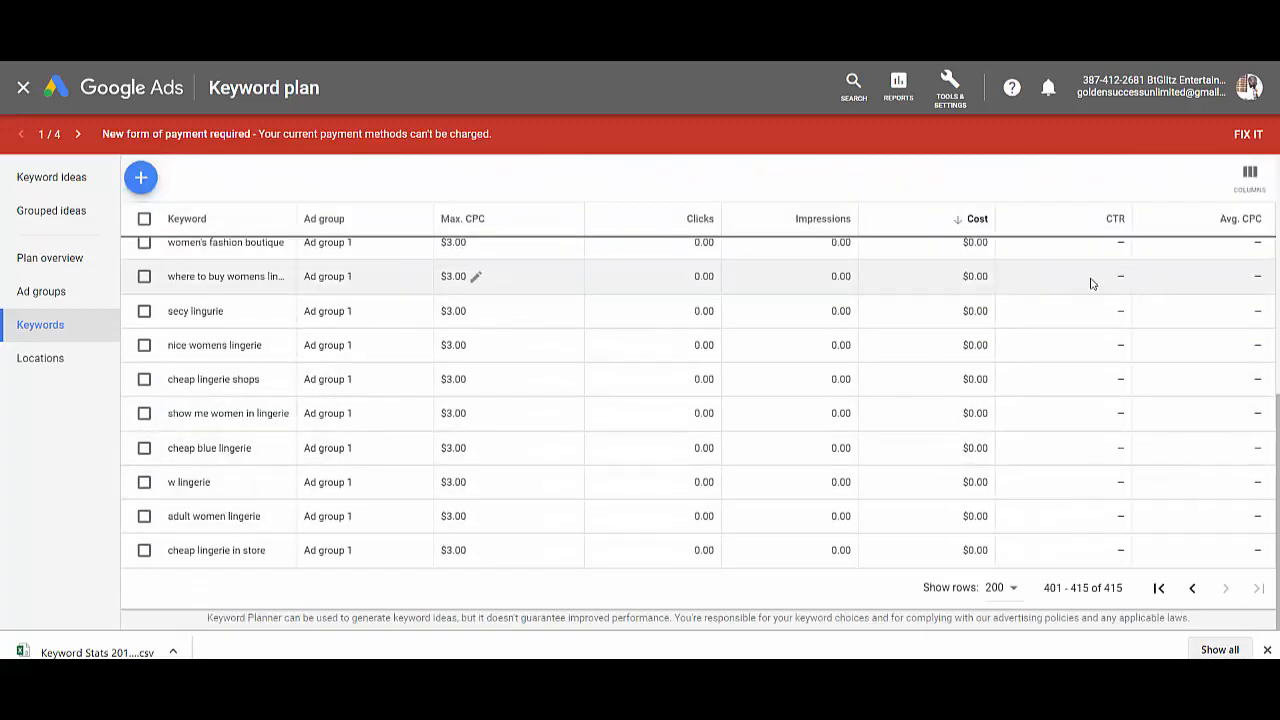
Return to the first page of the keyword forecasts and examine the cost of the highest-cost keywords.
{"action": "left_click", "coordinate": [1159, 588]}
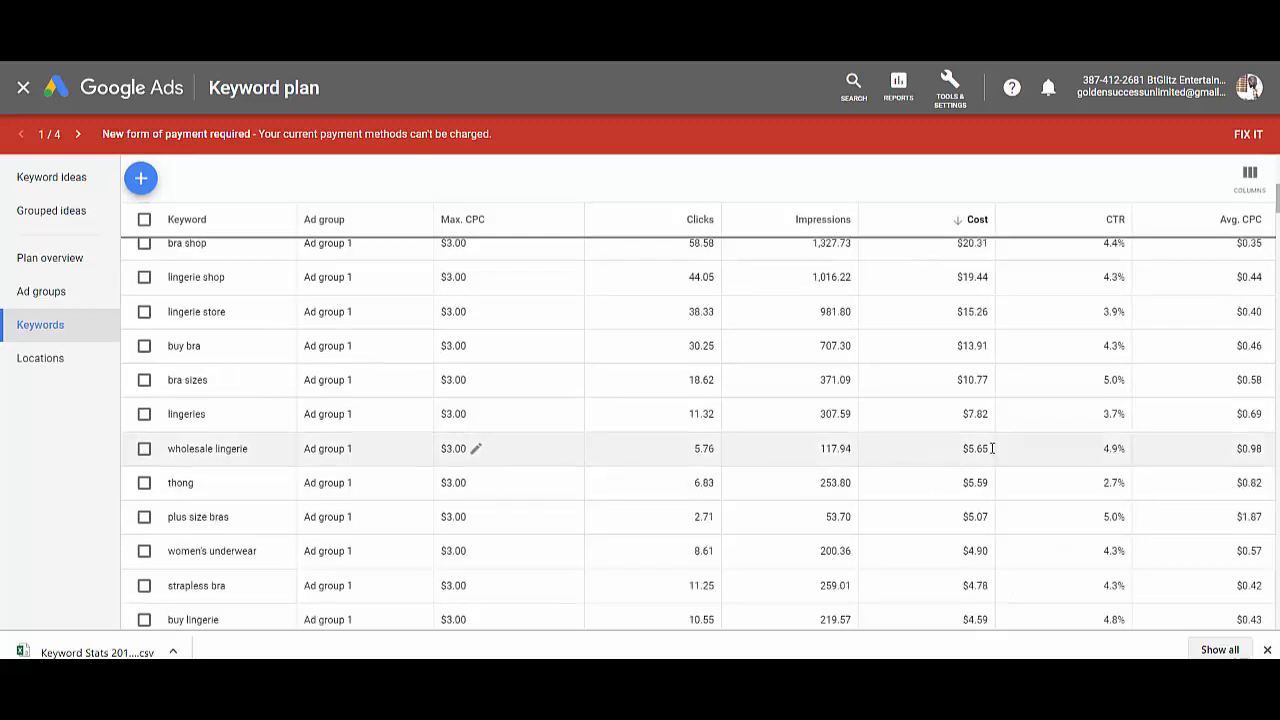
{"action": "scroll", "coordinate": [992, 448], "scroll_direction": "up", "scroll_amount": 4}
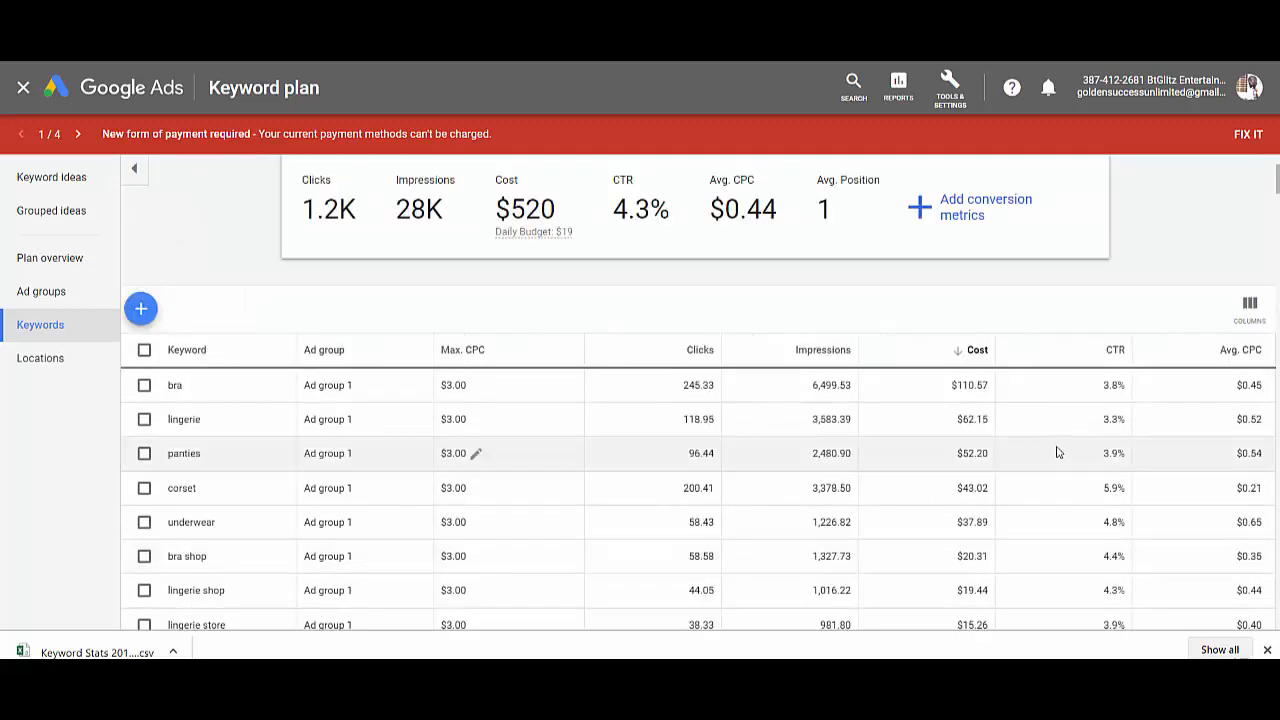
{"action": "scroll", "coordinate": [1058, 453], "scroll_direction": "down", "scroll_amount": 6}
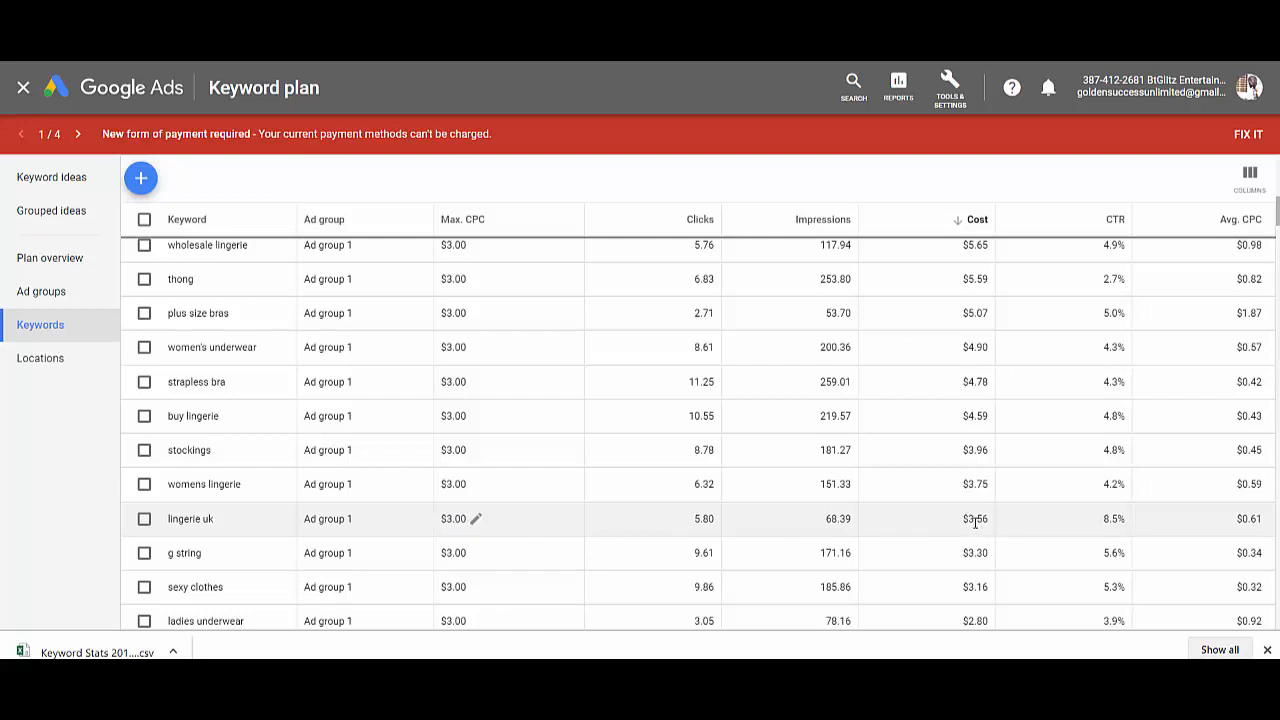
{"action": "scroll", "coordinate": [680, 522], "scroll_direction": "up", "scroll_amount": 10}
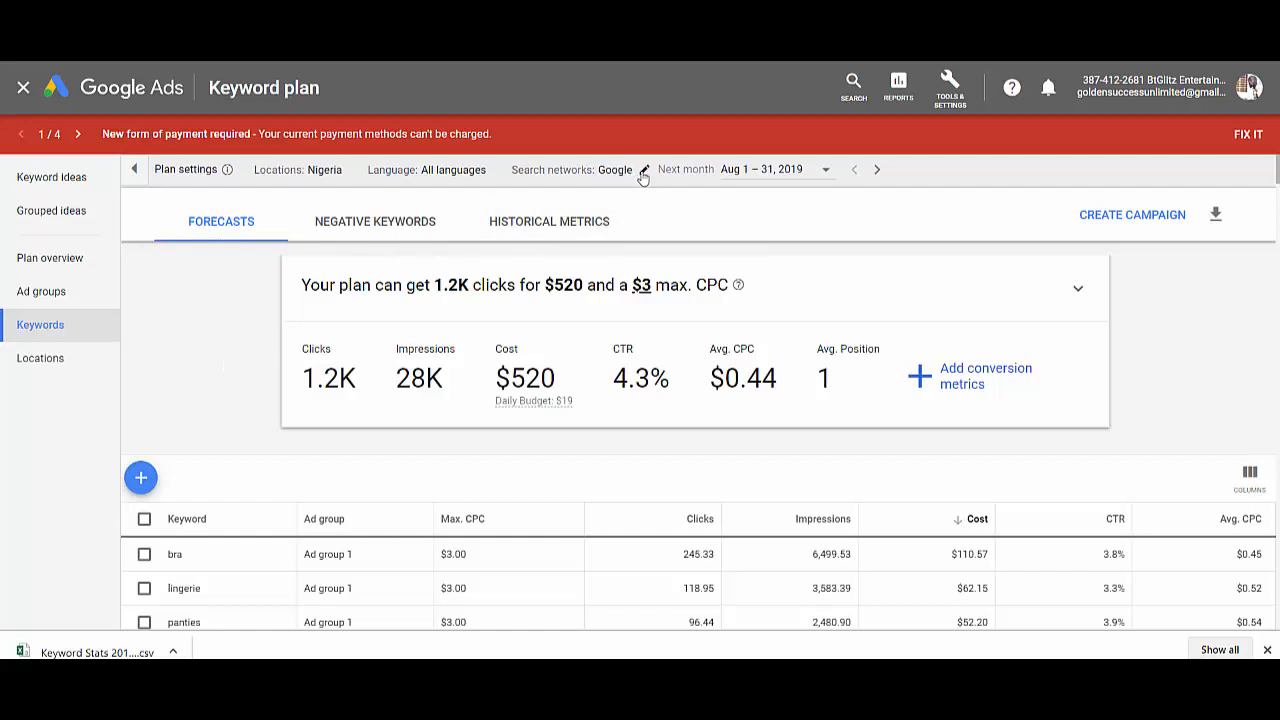
Set the plan's search networks to Google and search partners and review the updated keyword forecasts.
{"action": "left_click", "coordinate": [644, 174]}
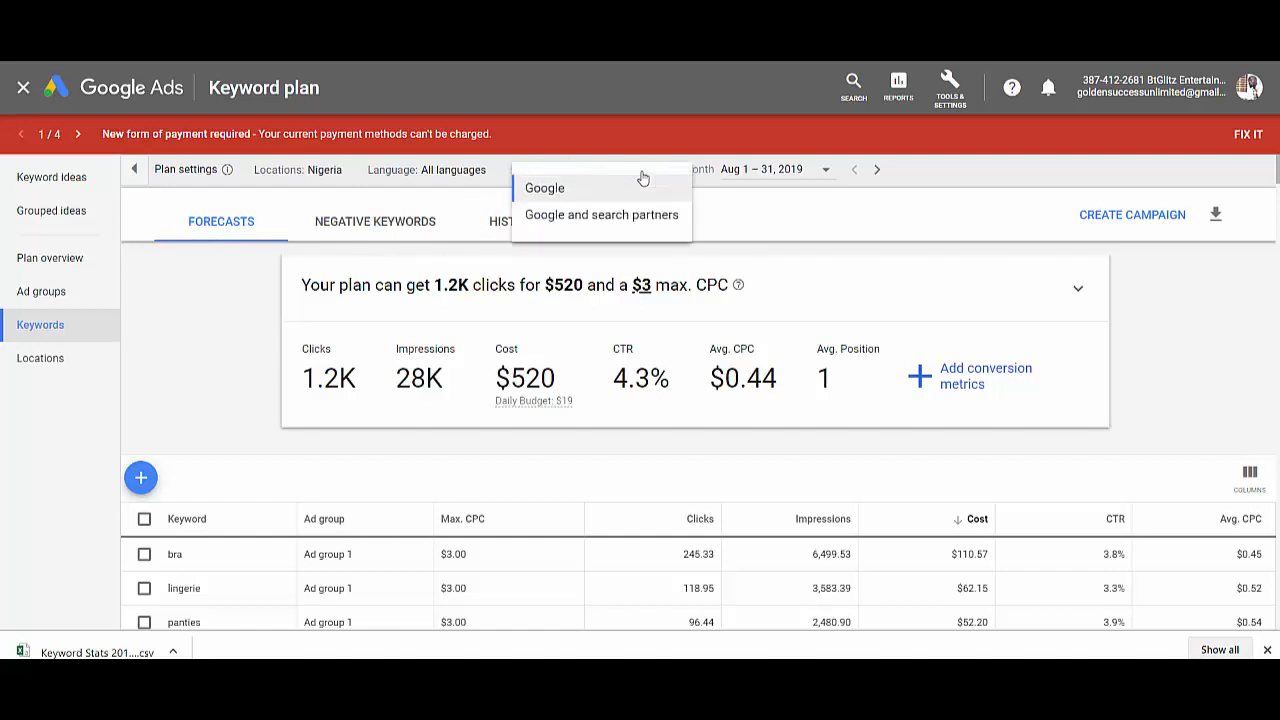
{"action": "left_click", "coordinate": [597, 218]}
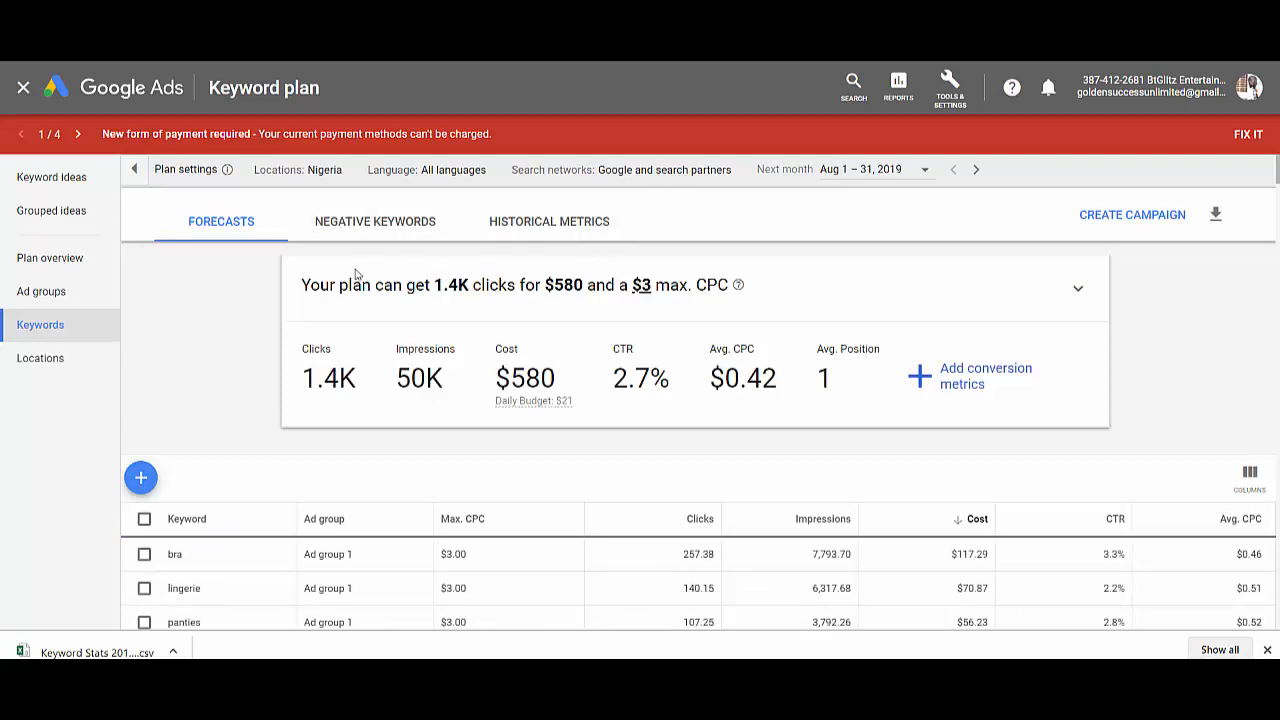
{"action": "scroll", "coordinate": [180, 373], "scroll_direction": "down", "scroll_amount": 6}
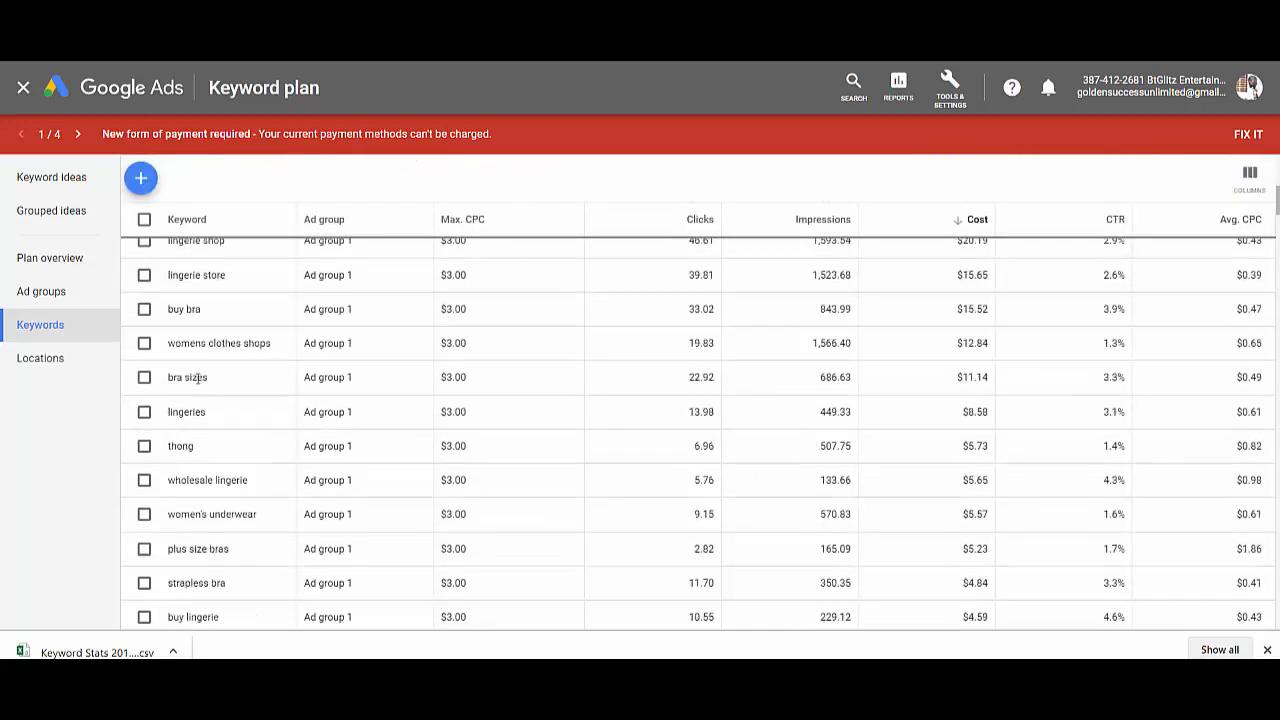
{"action": "scroll", "coordinate": [199, 381], "scroll_direction": "up", "scroll_amount": 5}
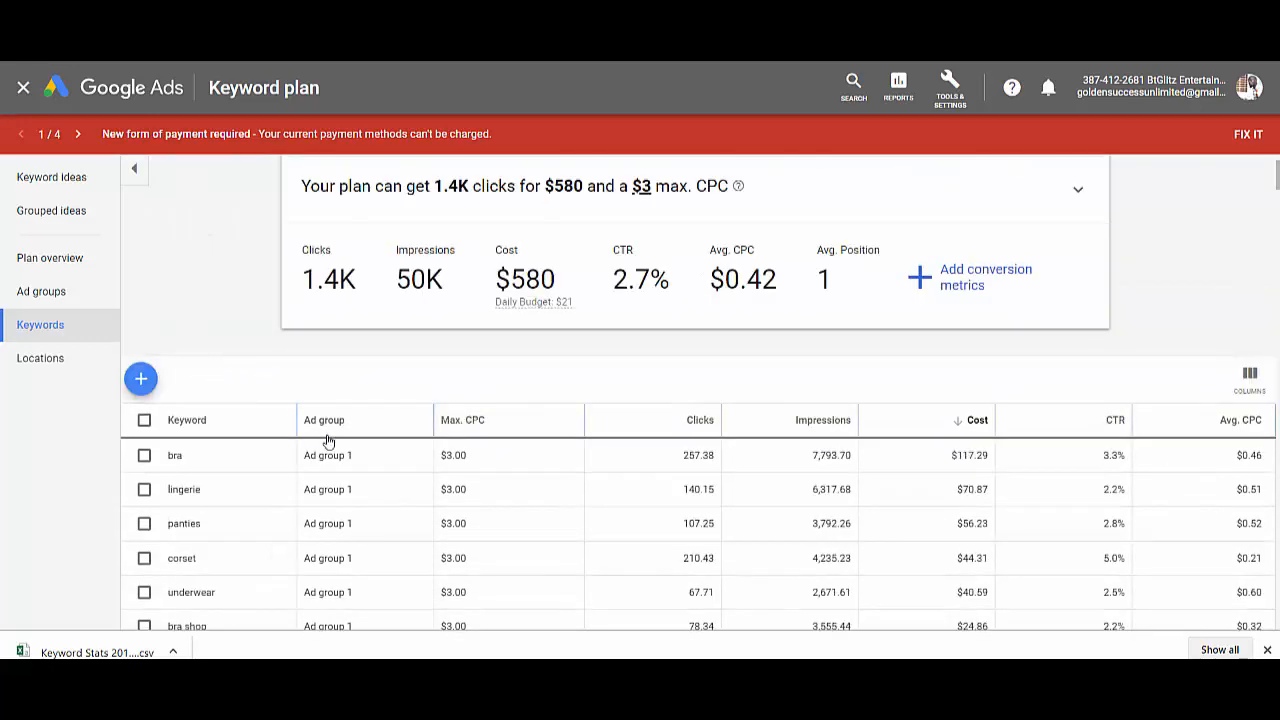
Switch back to the keyword ideas list for "lingerie".
{"action": "left_click", "coordinate": [640, 14]}
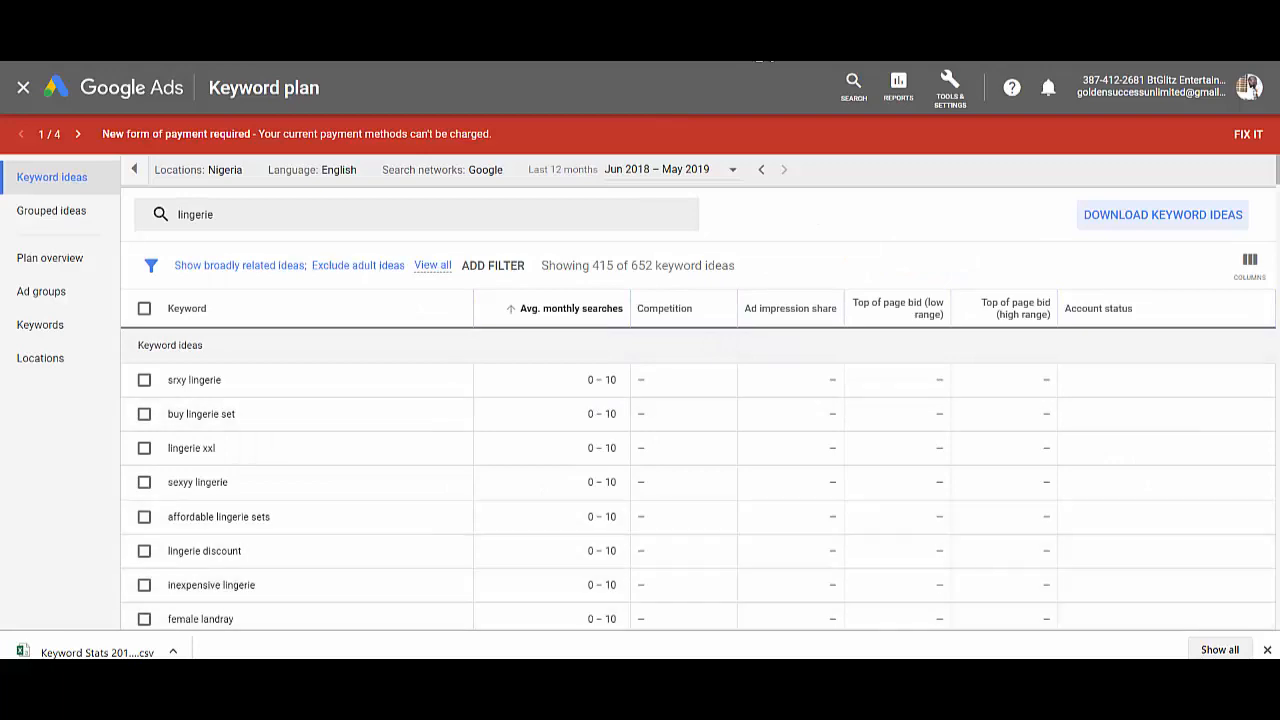
{"action": "left_click", "coordinate": [640, 702]}
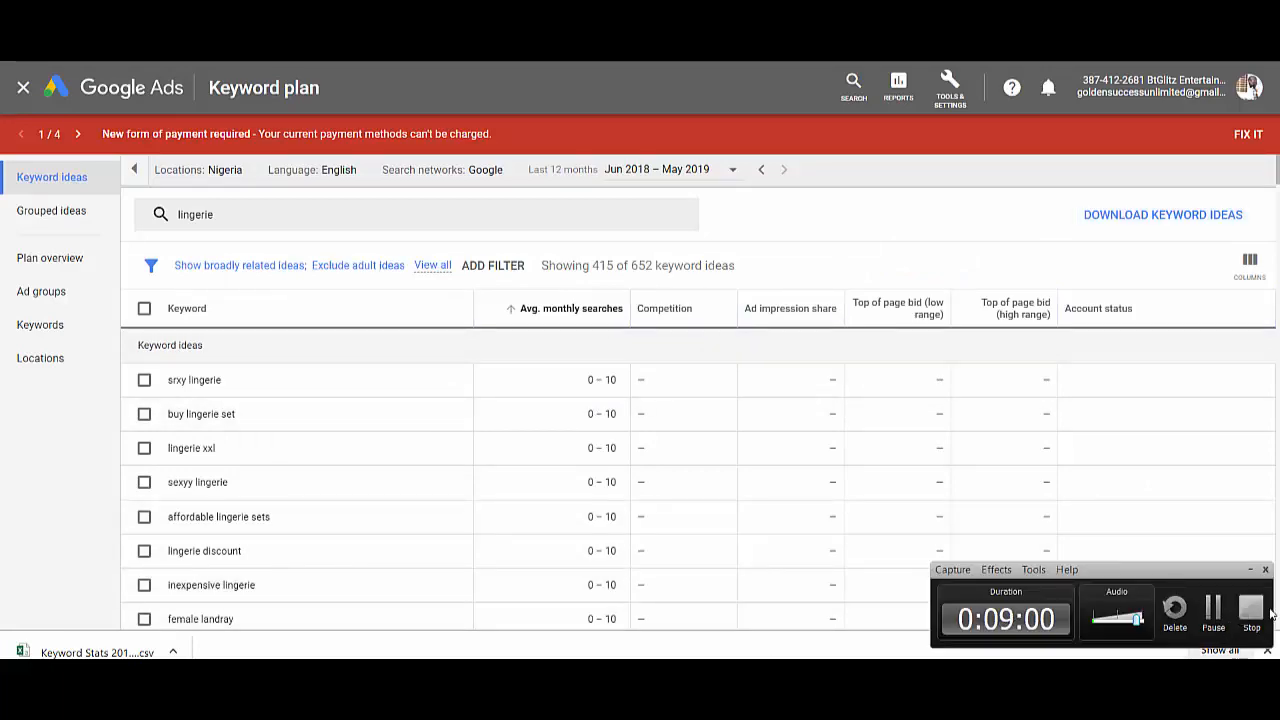